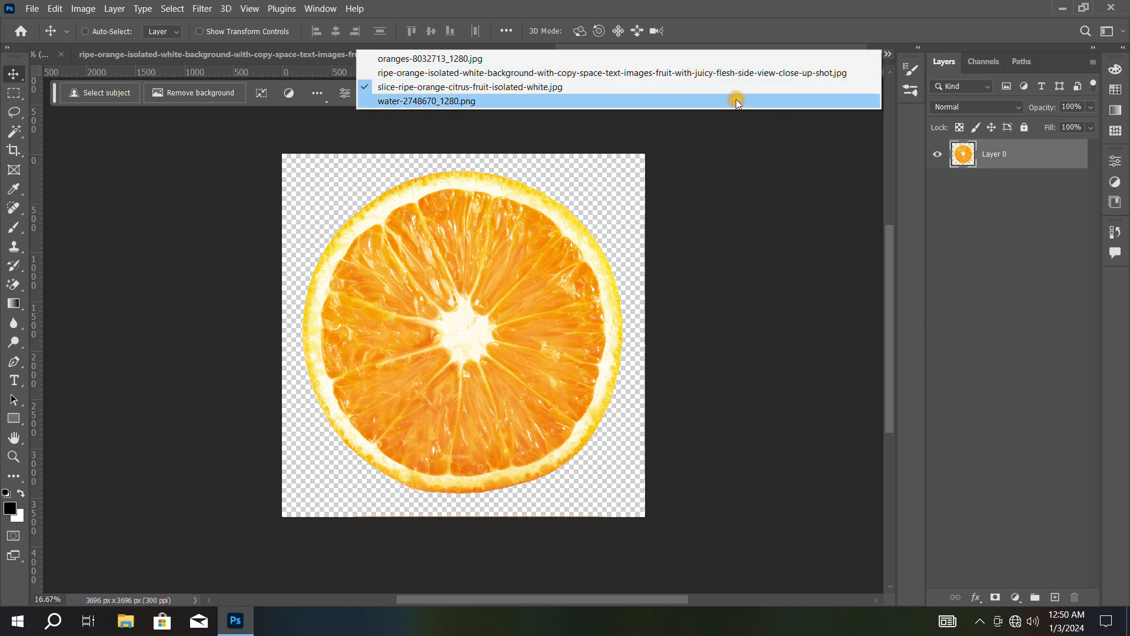
Look through the open water splash and whole orange images, ending on oranges-8032713_1280.jpg
{"action": "left_click", "coordinate": [521, 101]}
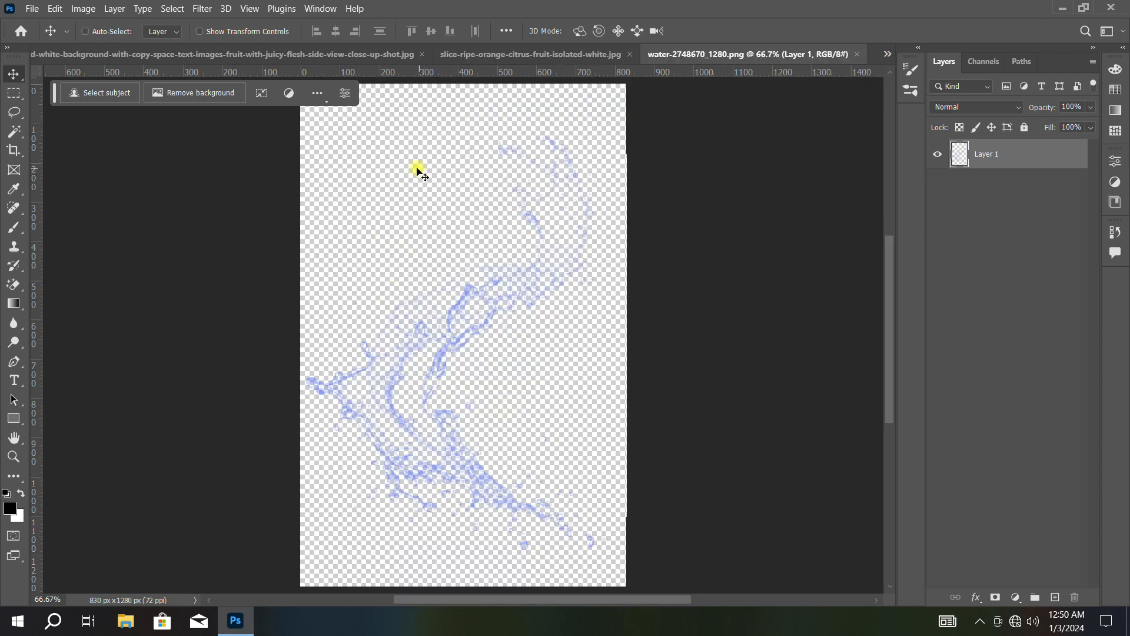
{"action": "left_click", "coordinate": [48, 54]}
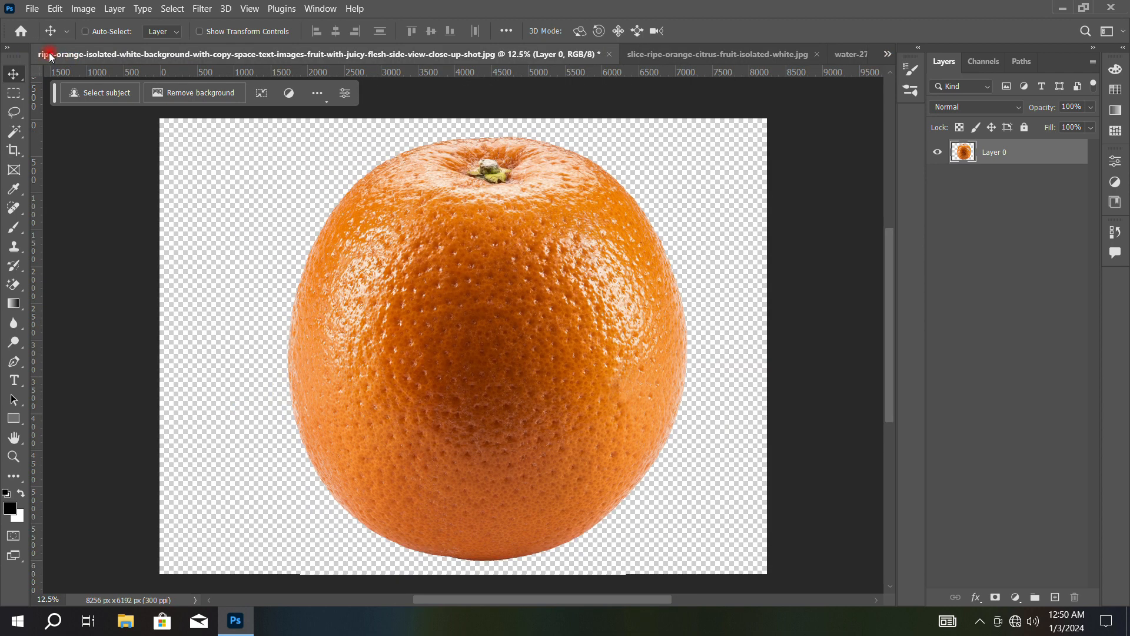
{"action": "left_click", "coordinate": [892, 56]}
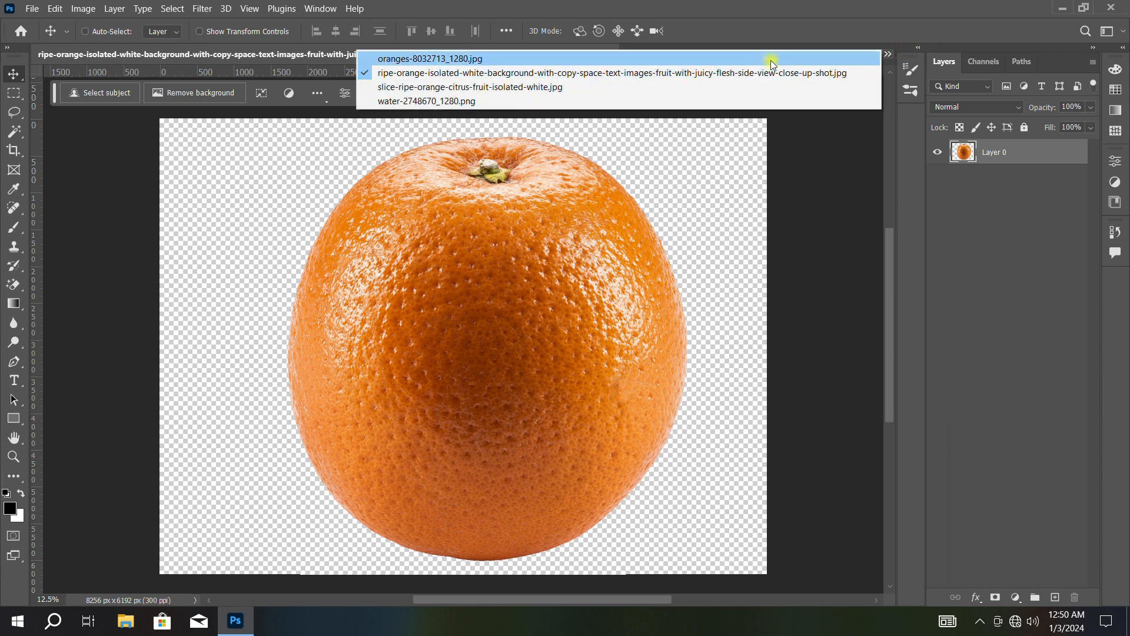
{"action": "left_click", "coordinate": [770, 55]}
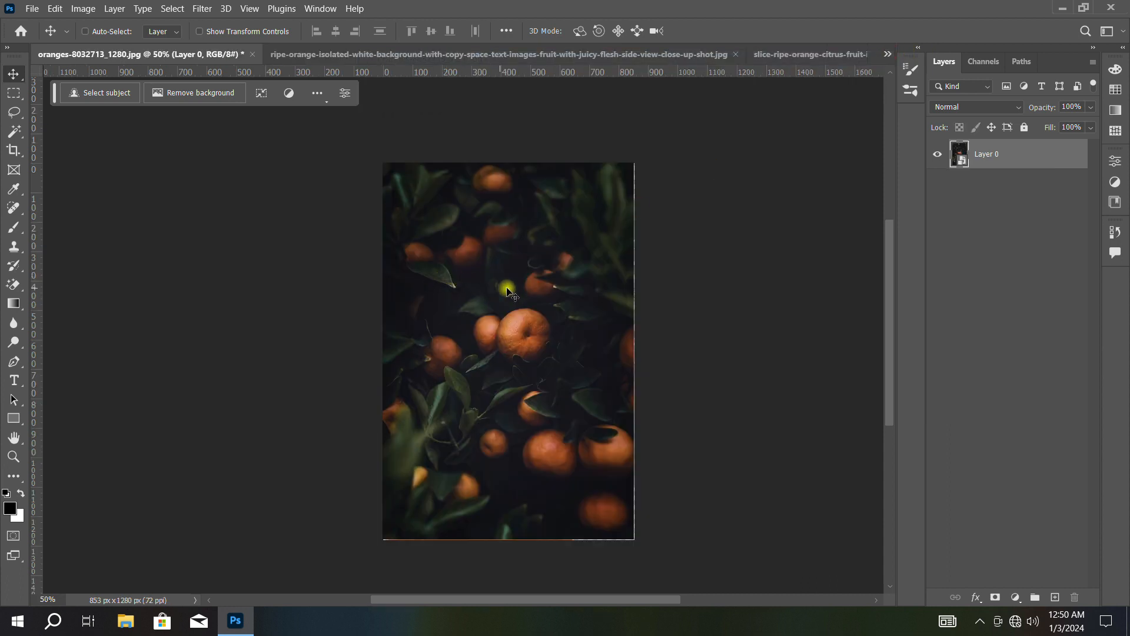
Apply a Gaussian Blur with a radius of 16.0 pixels to the oranges background layer
{"action": "left_click", "coordinate": [203, 8]}
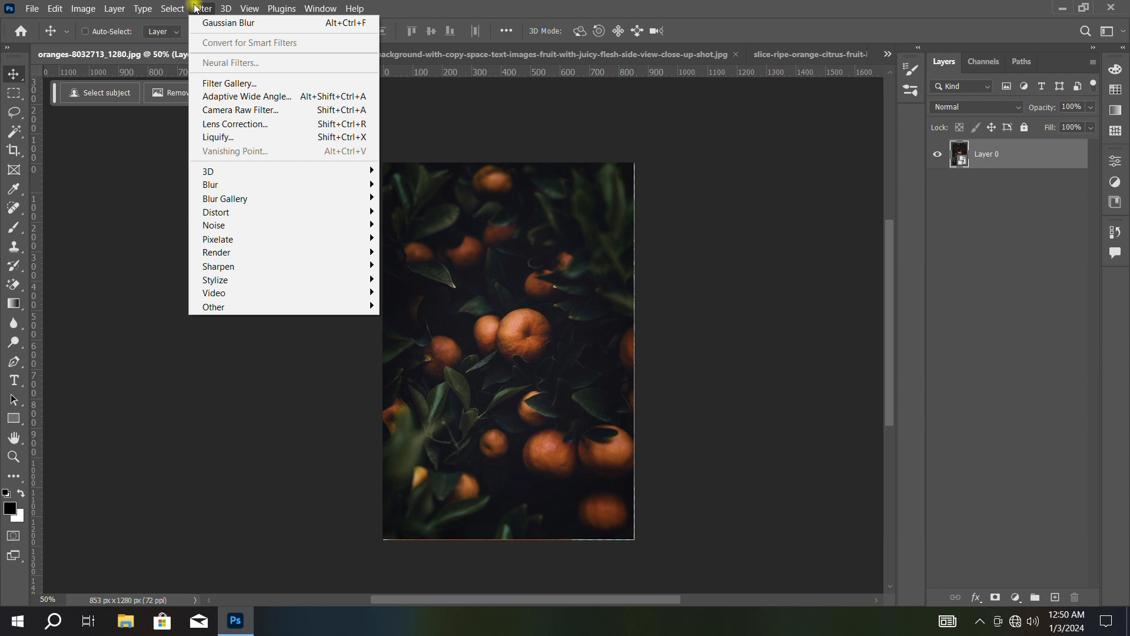
{"action": "mouse_move", "coordinate": [207, 184]}
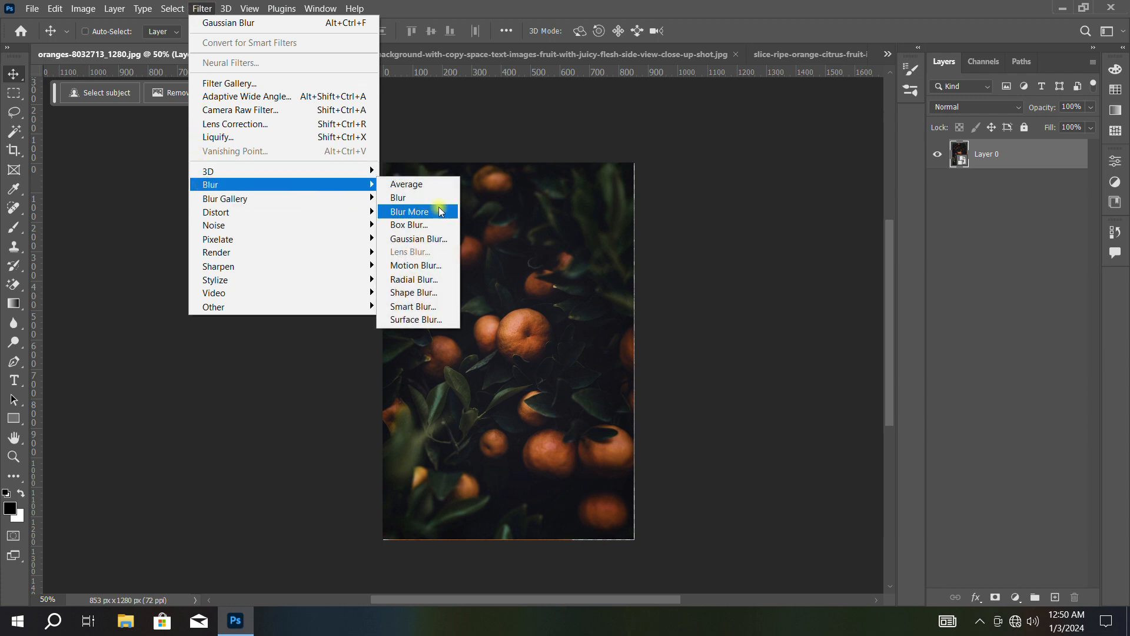
{"action": "left_click", "coordinate": [434, 239]}
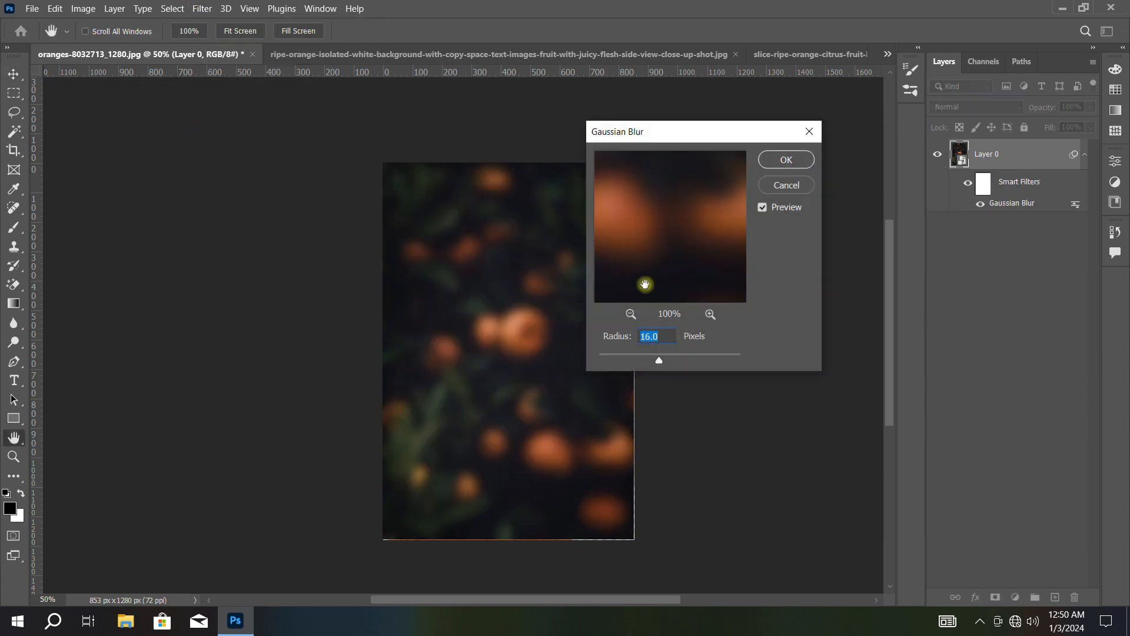
{"action": "left_click", "coordinate": [787, 159]}
Copy the whole orange cutout into oranges-8032713_1280.jpg, and close its source document without saving
{"action": "scroll", "coordinate": [486, 341], "scroll_direction": "up", "scroll_amount": 1}
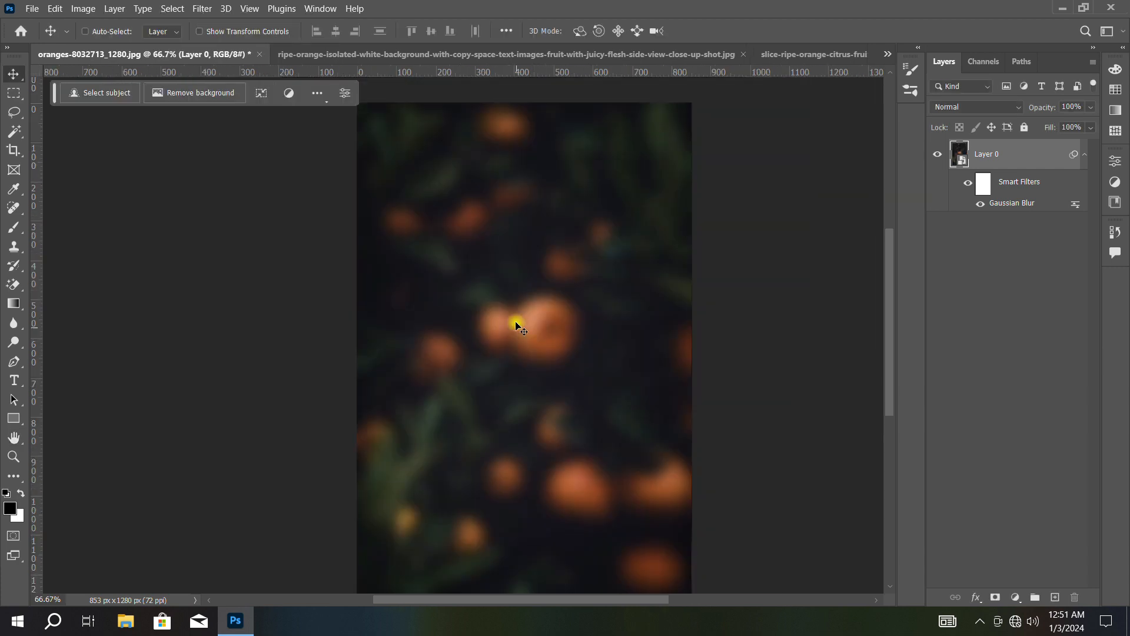
{"action": "left_click", "coordinate": [303, 54]}
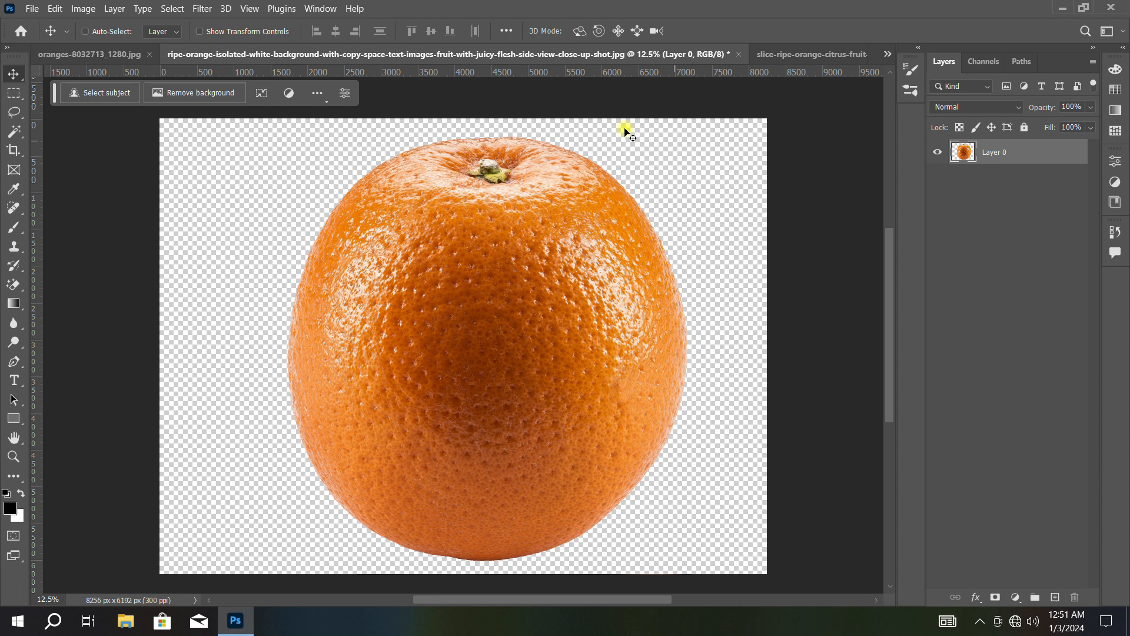
{"action": "left_click_drag", "start_coordinate": [439, 53], "coordinate": [665, 129]}
{"action": "left_click_drag", "start_coordinate": [625, 283], "coordinate": [369, 252]}
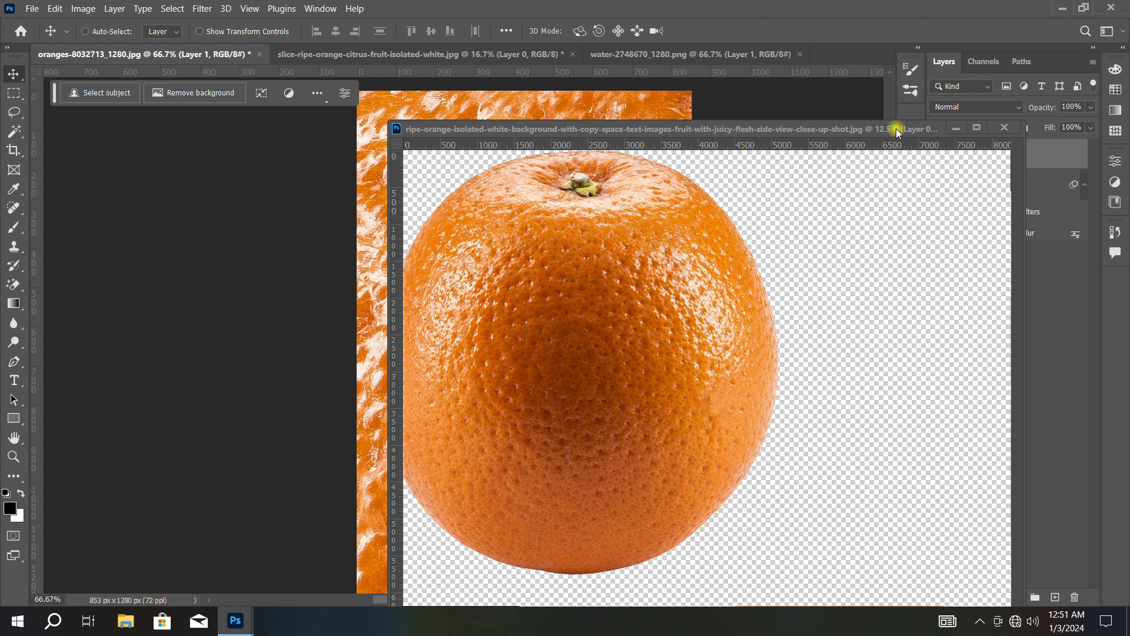
{"action": "left_click", "coordinate": [1003, 128]}
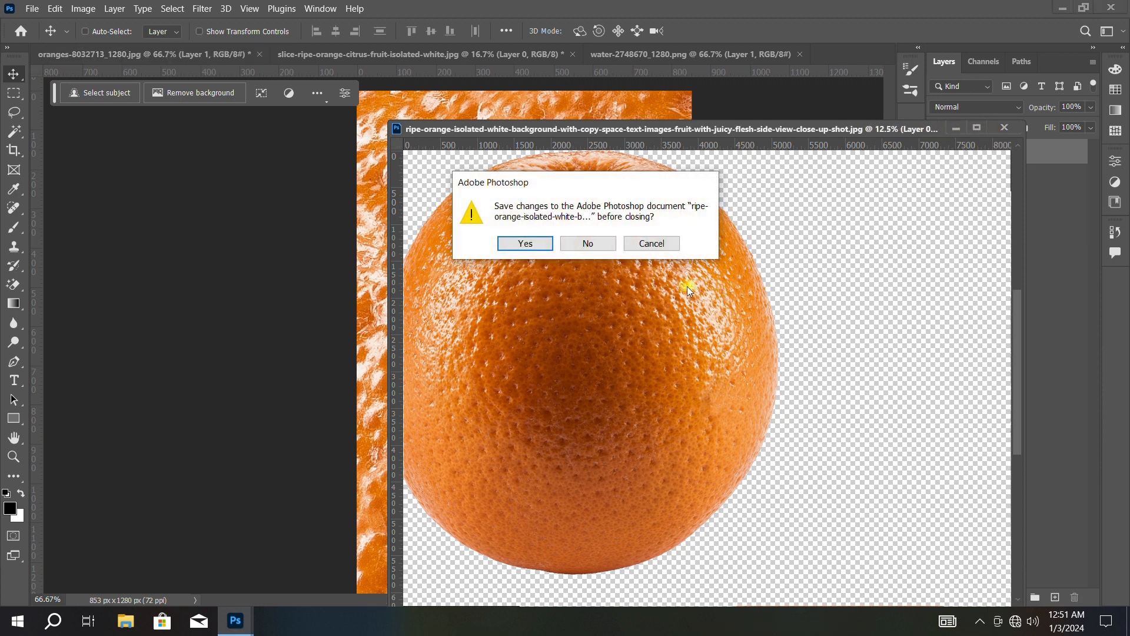
{"action": "left_click", "coordinate": [607, 243]}
Convert the copied whole orange layer to a smart object
{"action": "key", "text": "ctrl+minus"}
{"action": "key", "text": "ctrl+minus"}
{"action": "key", "text": "ctrl+minus"}
{"action": "right_click", "coordinate": [1041, 154]}
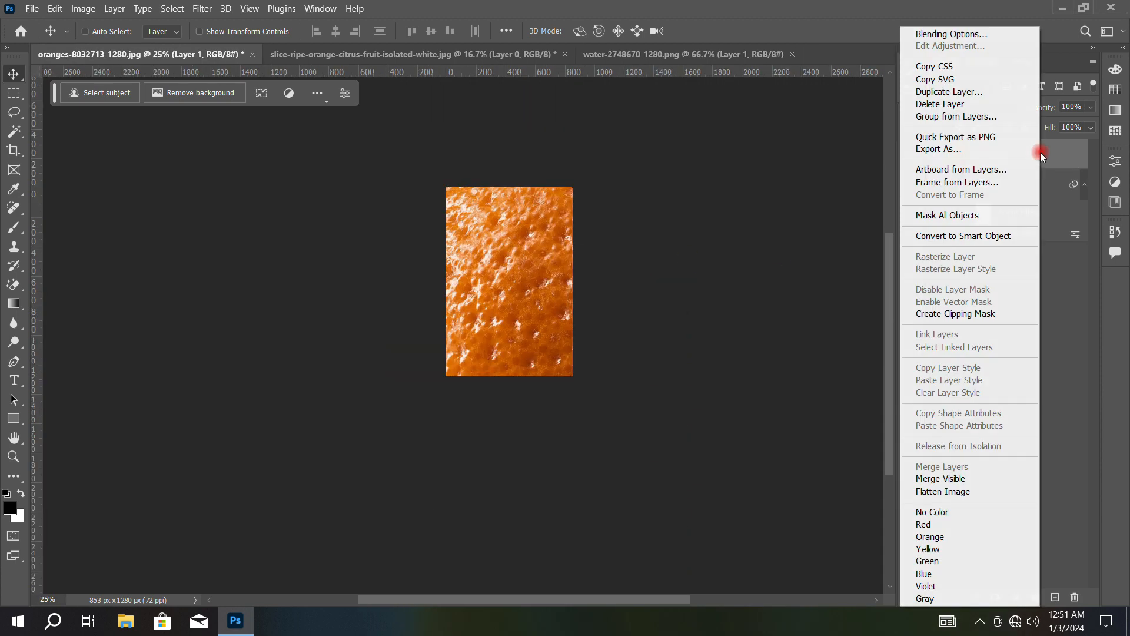
{"action": "left_click", "coordinate": [906, 236]}
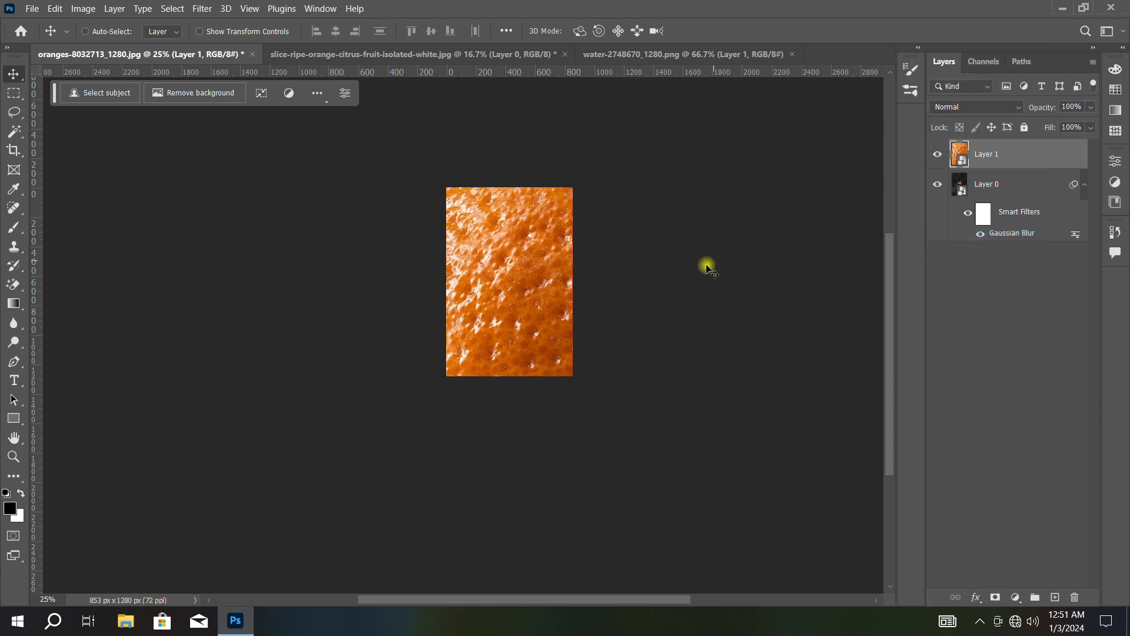
Scale the whole orange down to about 6.88% and centre it on the blurred background
{"action": "scroll", "coordinate": [514, 279], "scroll_direction": "down", "scroll_amount": 3}
{"action": "key", "text": "ctrl+t"}
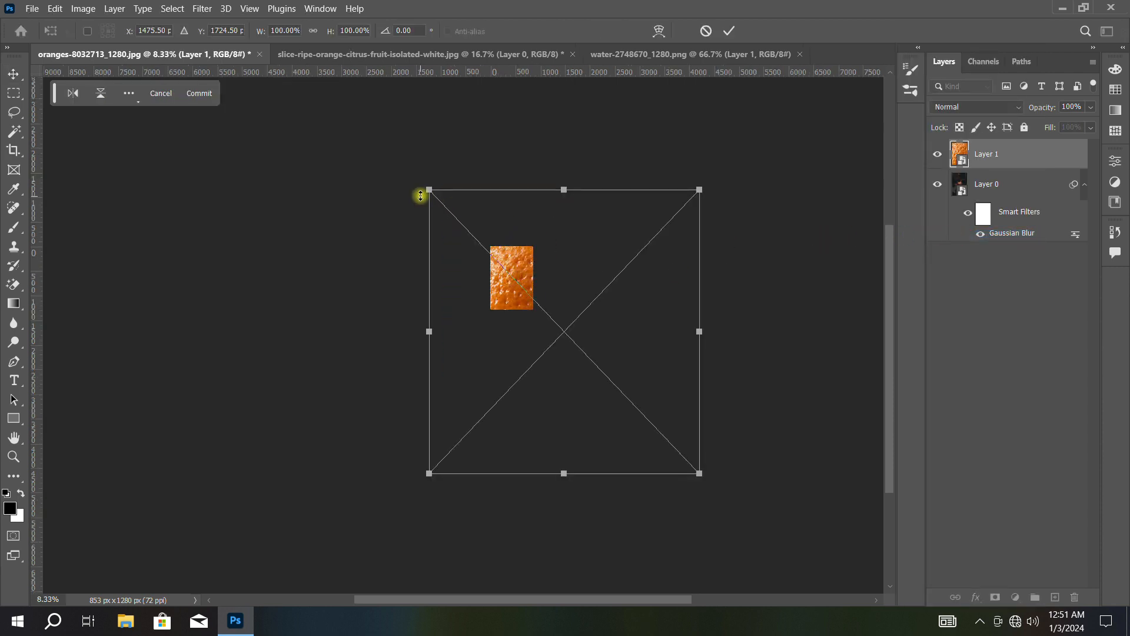
{"action": "left_click_drag", "start_coordinate": [426, 190], "coordinate": [502, 258]}
{"action": "left_click_drag", "start_coordinate": [560, 333], "coordinate": [496, 280]}
{"action": "scroll", "coordinate": [515, 274], "scroll_direction": "up", "scroll_amount": 3}
{"action": "scroll", "coordinate": [514, 277], "scroll_direction": "up", "scroll_amount": 2}
{"action": "left_click_drag", "start_coordinate": [567, 376], "coordinate": [546, 355]}
{"action": "left_click_drag", "start_coordinate": [525, 311], "coordinate": [549, 305]}
{"action": "left_click", "coordinate": [729, 31]}
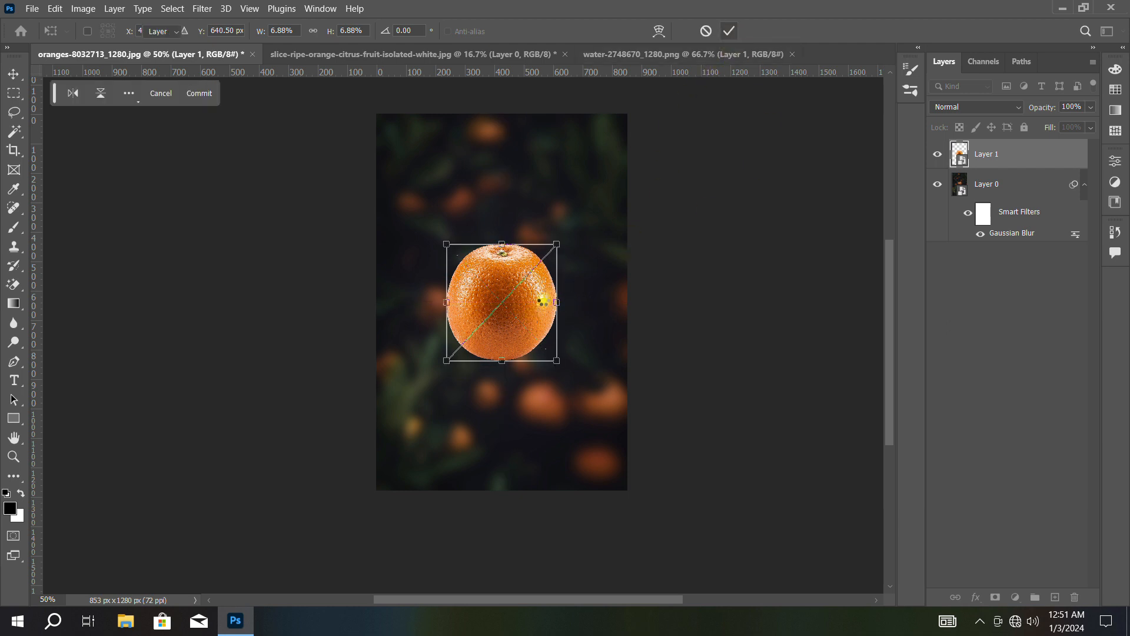
Duplicate the whole orange layer twice and hide the two lower orange layers
{"action": "scroll", "coordinate": [500, 290], "scroll_direction": "up", "scroll_amount": 1}
{"action": "scroll", "coordinate": [488, 300], "scroll_direction": "up", "scroll_amount": 1}
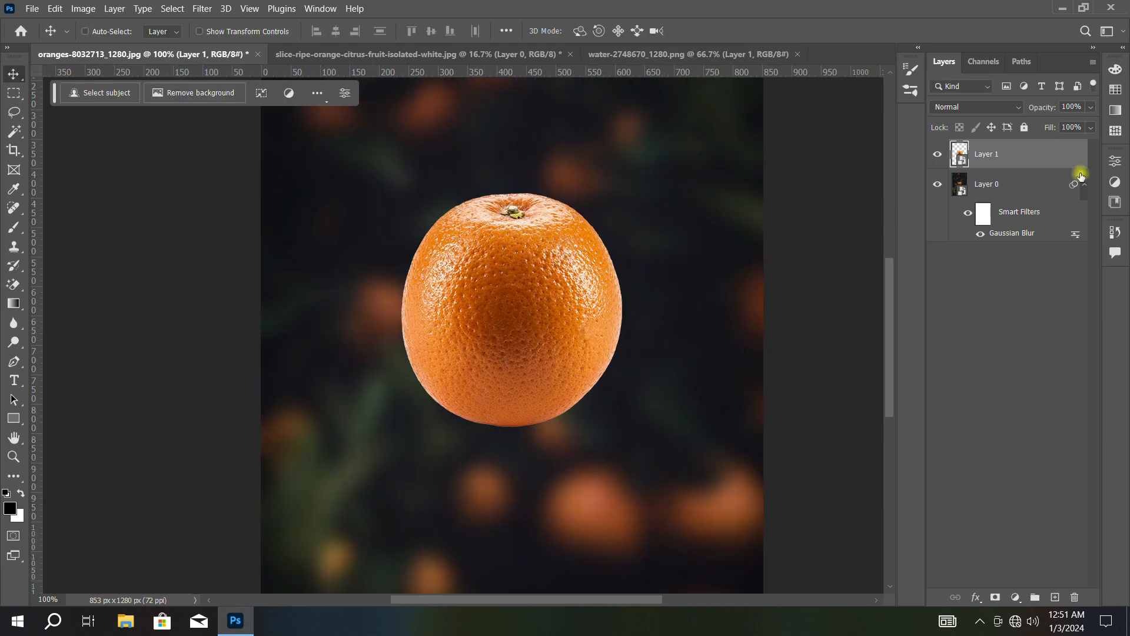
{"action": "key", "text": "ctrl+j"}
{"action": "key", "text": "ctrl+j"}
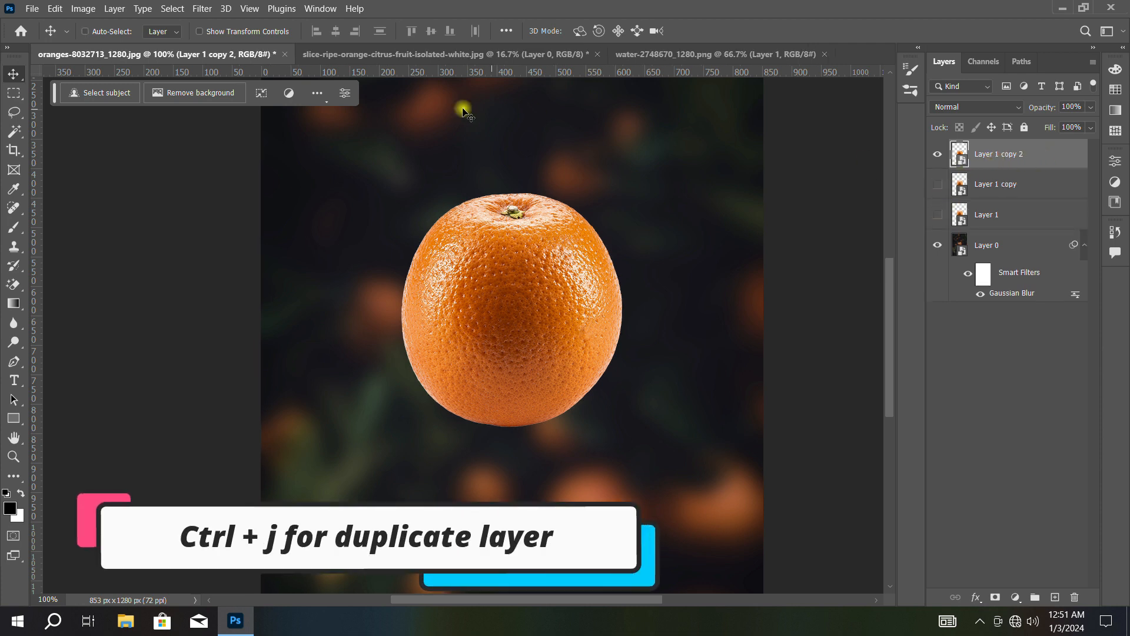
Apply a Black & White adjustment to Layer 1 copy 2 and set its blend mode to Screen
{"action": "left_click", "coordinate": [83, 8]}
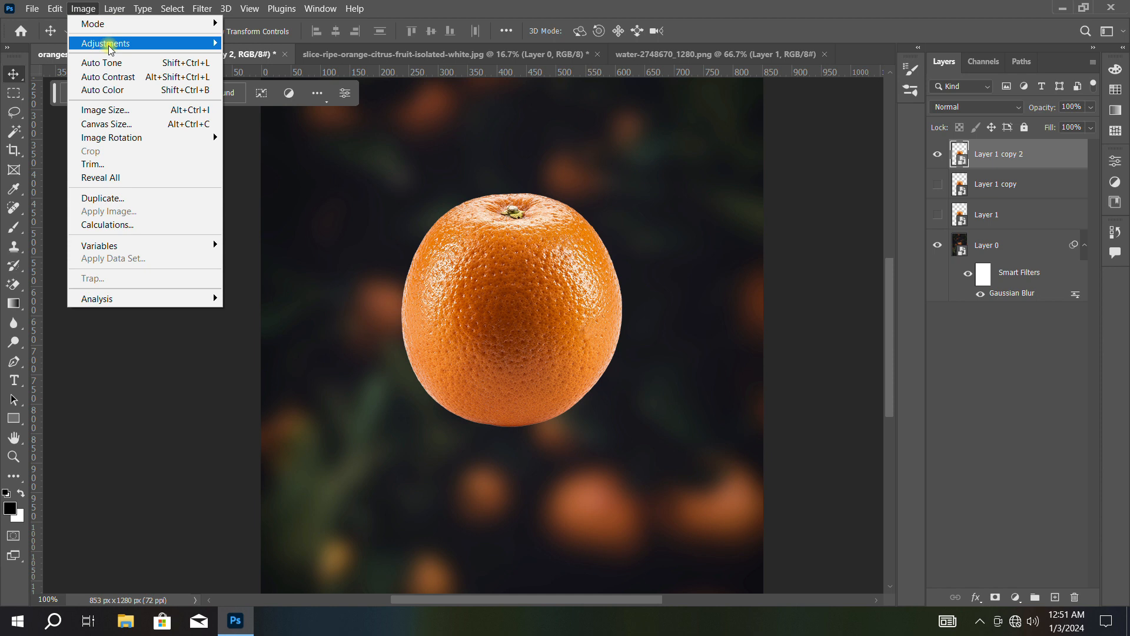
{"action": "mouse_move", "coordinate": [109, 45]}
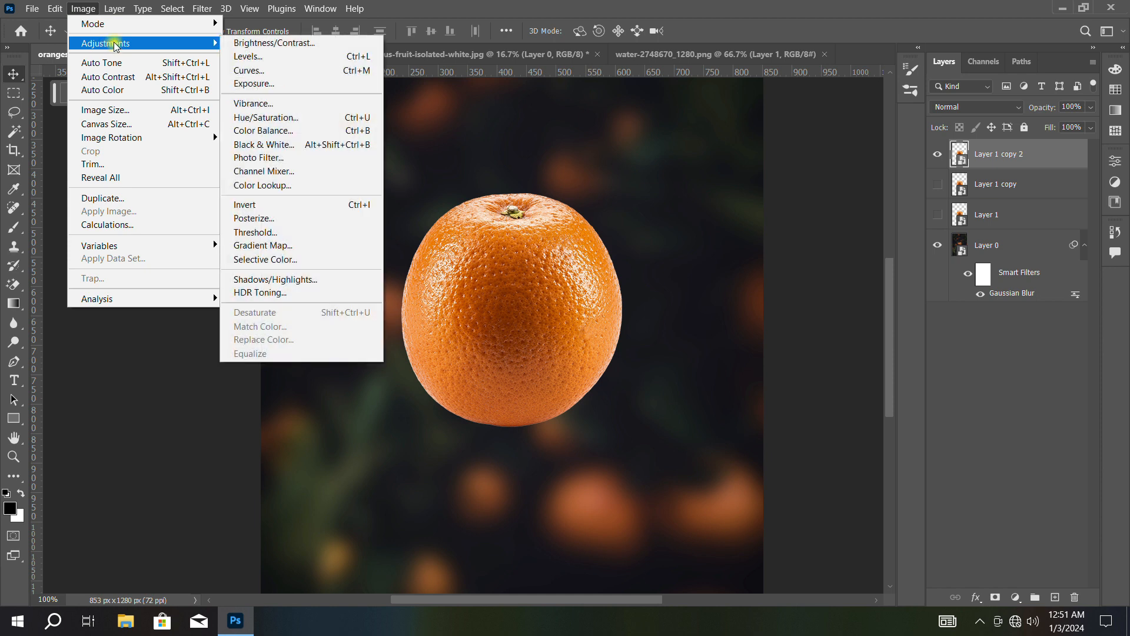
{"action": "left_click", "coordinate": [262, 146]}
{"action": "left_click", "coordinate": [669, 88]}
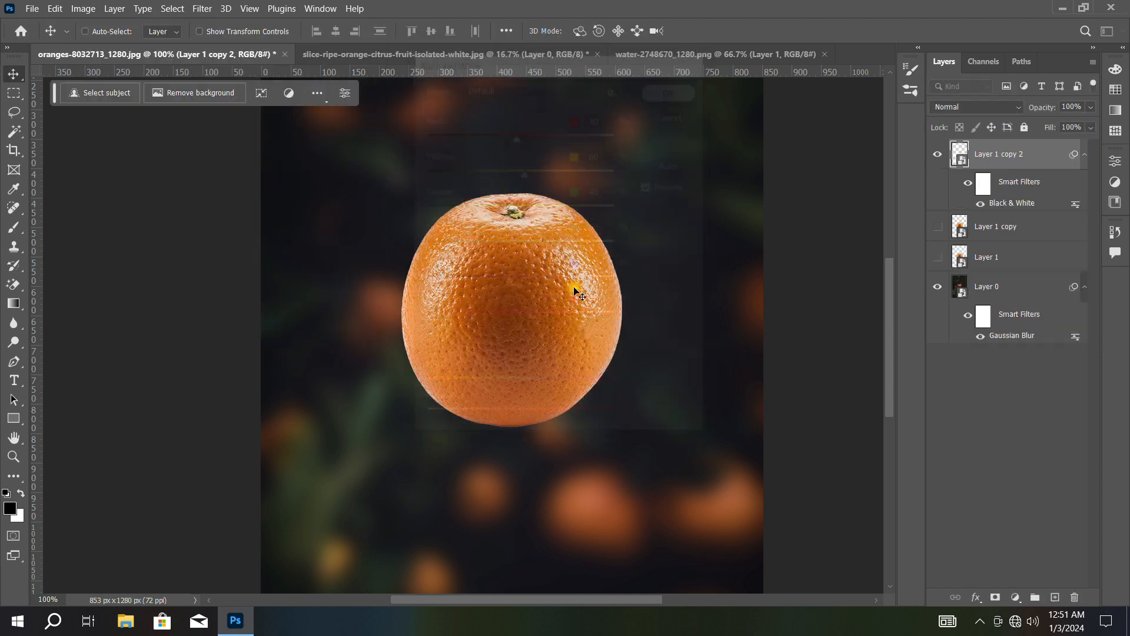
{"action": "left_click", "coordinate": [950, 110]}
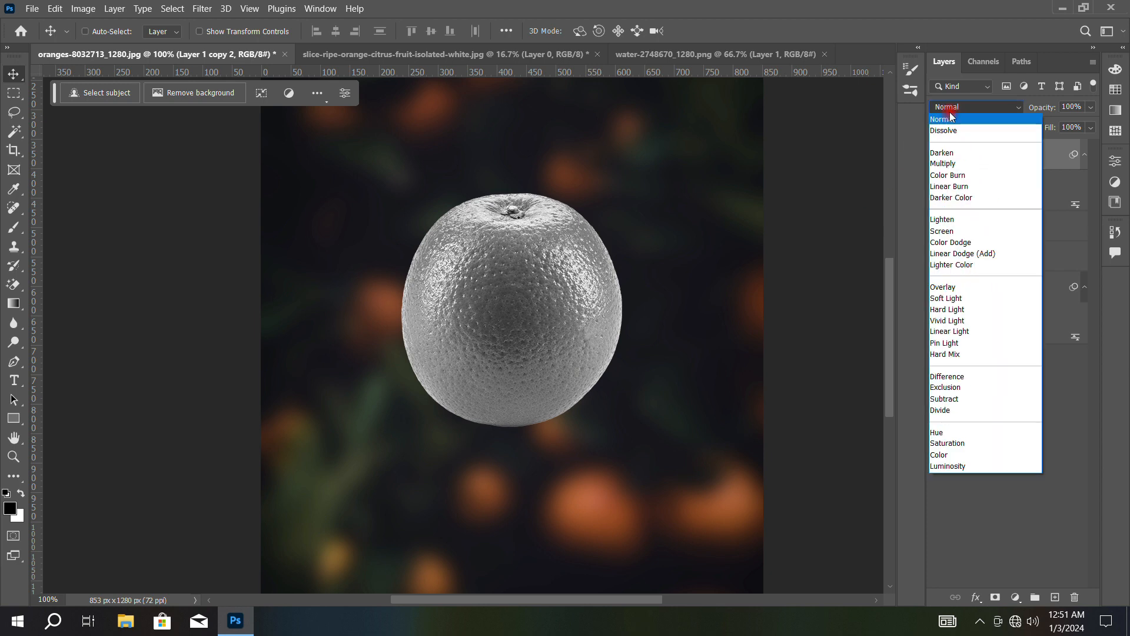
{"action": "left_click", "coordinate": [943, 229]}
{"action": "left_click", "coordinate": [942, 230]}
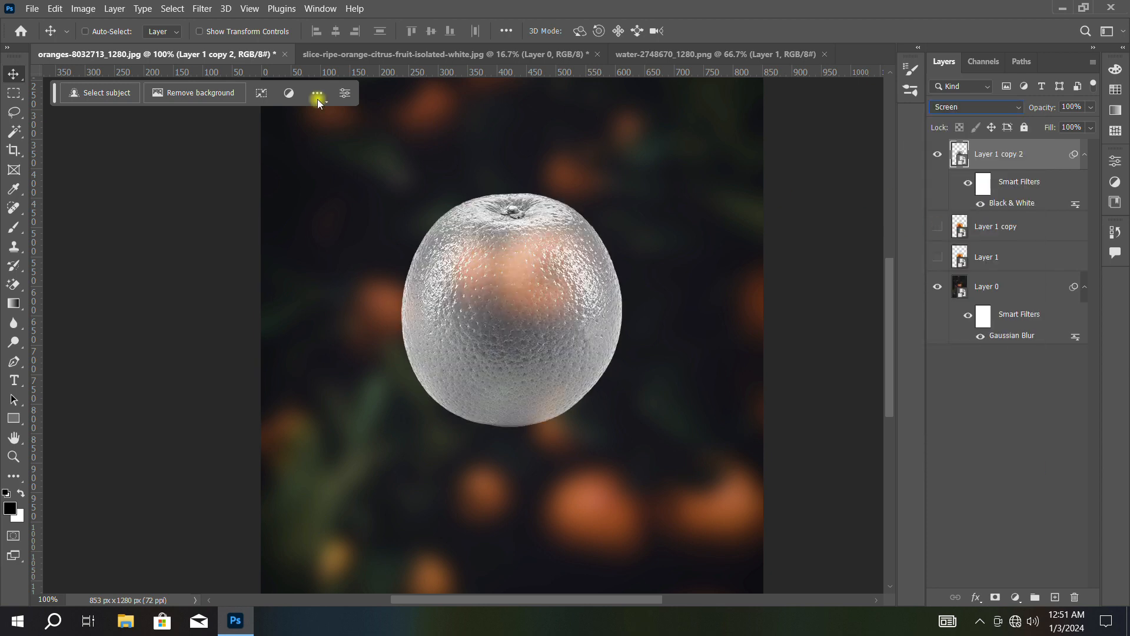
Apply a Levels adjustment to Layer 1 copy 2 with black input 87 and midtone 1.2
{"action": "left_click", "coordinate": [83, 9]}
{"action": "mouse_move", "coordinate": [83, 44]}
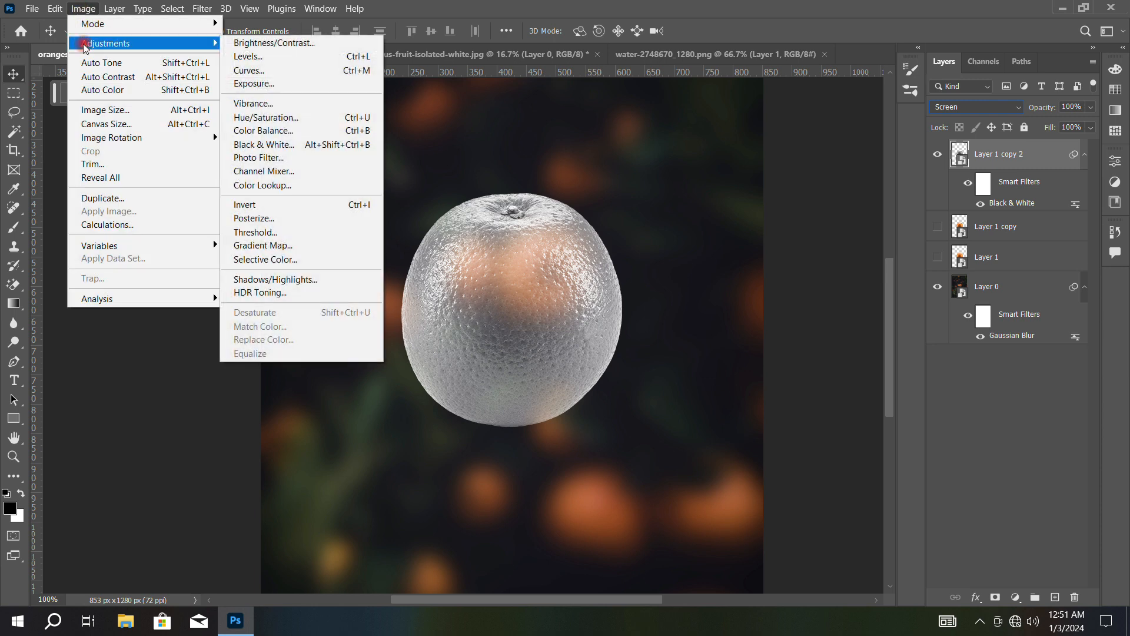
{"action": "left_click", "coordinate": [247, 56]}
{"action": "left_click_drag", "start_coordinate": [444, 112], "coordinate": [680, 151]}
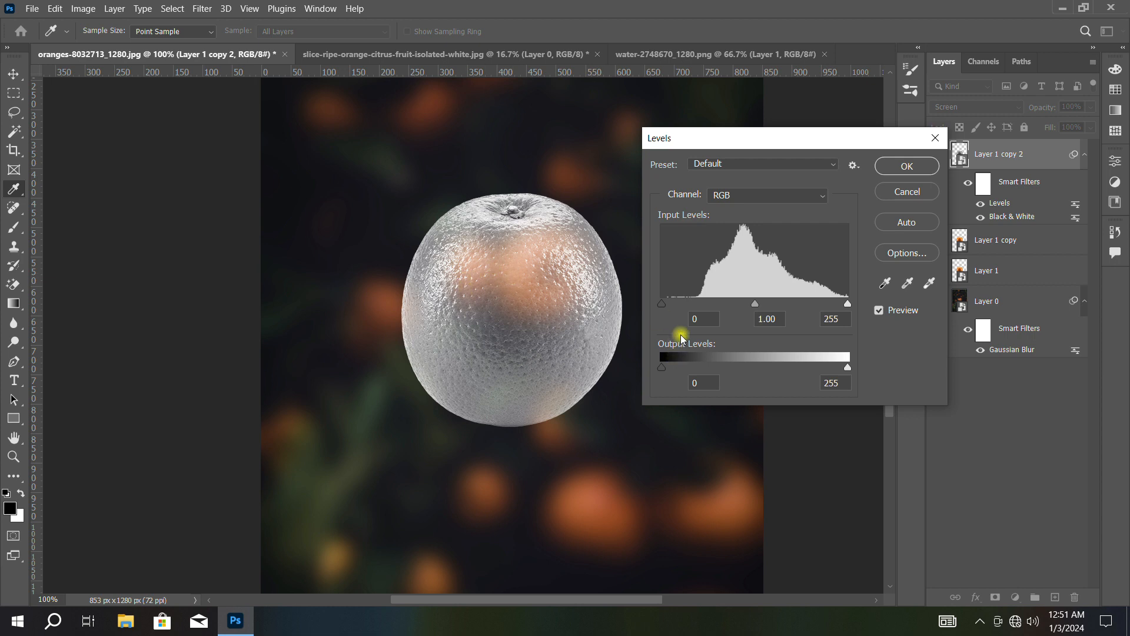
{"action": "left_click_drag", "start_coordinate": [665, 306], "coordinate": [725, 303]}
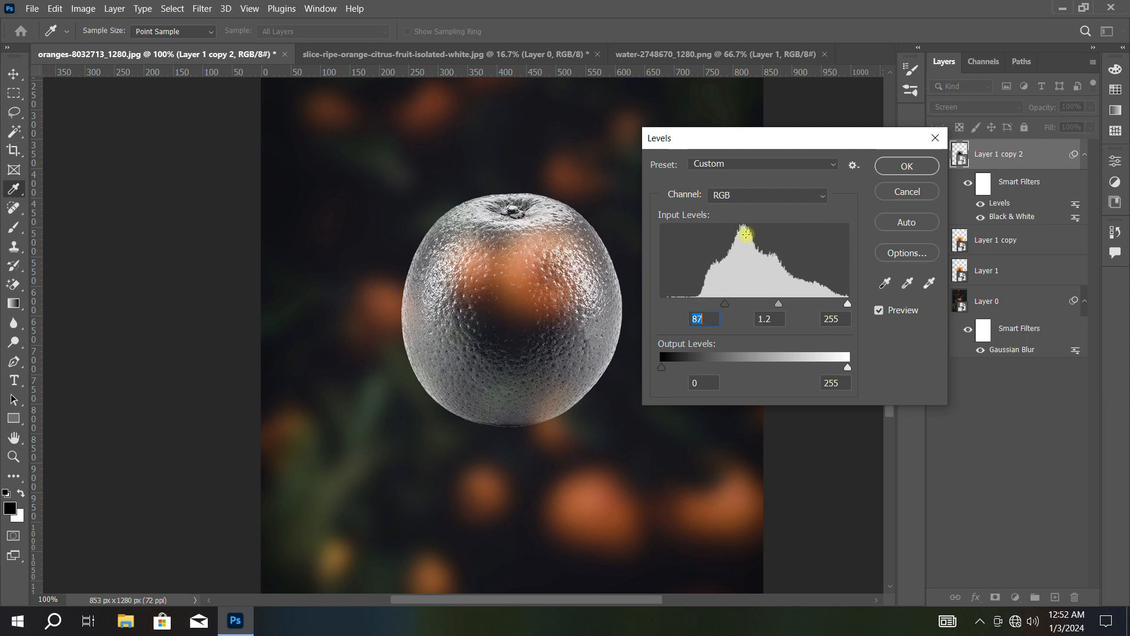
{"action": "left_click", "coordinate": [907, 167]}
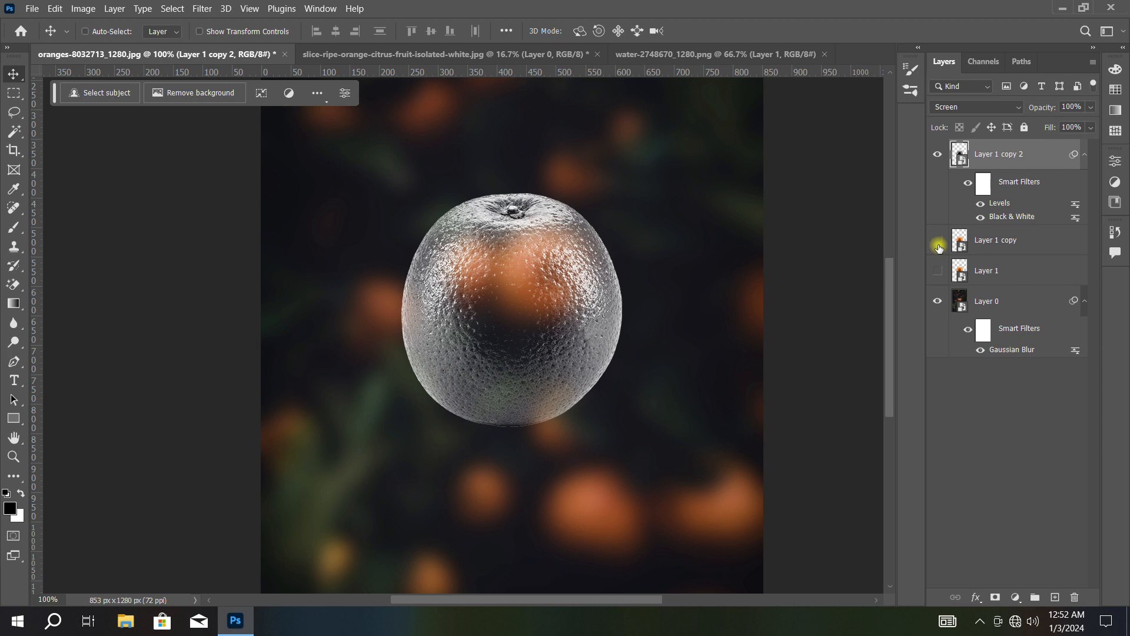
Show Layer 1 copy and add a layer mask to it
{"action": "left_click_drag", "start_coordinate": [940, 248], "coordinate": [940, 274]}
{"action": "left_click", "coordinate": [1029, 246]}
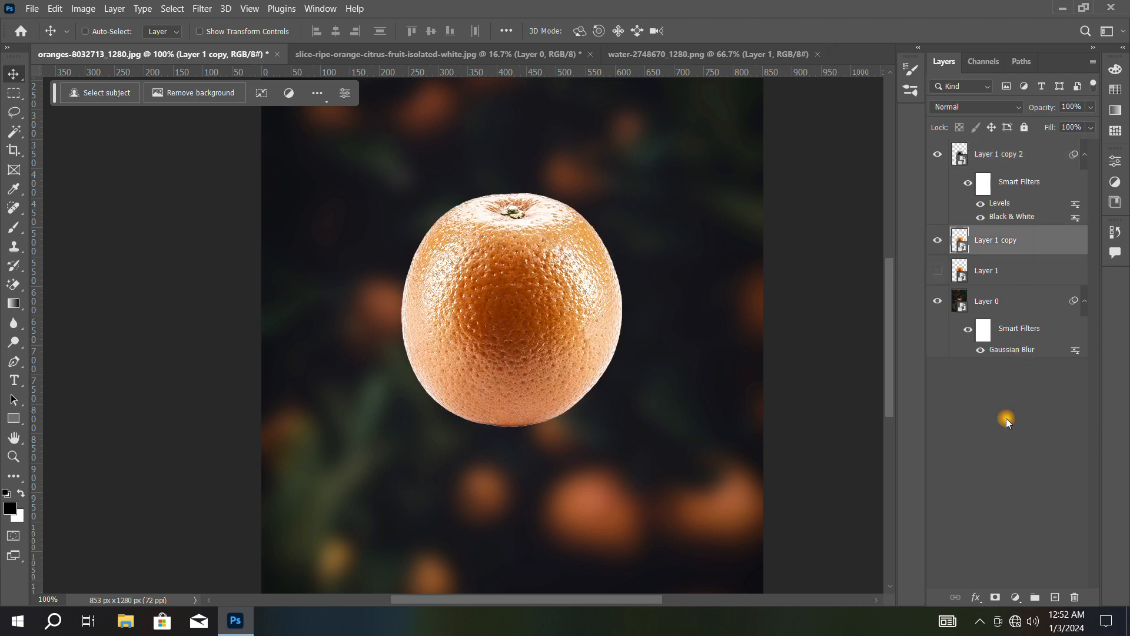
{"action": "left_click", "coordinate": [995, 597]}
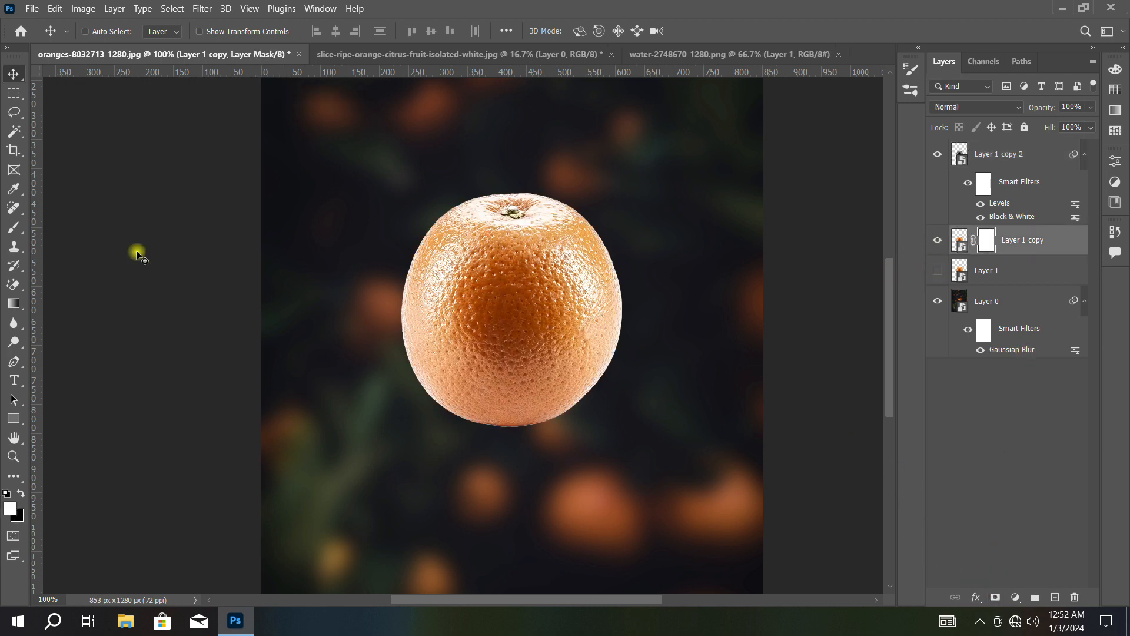
Mask out the upper half of the orange on Layer 1 copy with a 193-pixel black brush, leaving a straight horizontal edge
{"action": "left_click", "coordinate": [14, 228]}
{"action": "right_click", "coordinate": [534, 233]}
{"action": "left_click_drag", "start_coordinate": [551, 286], "coordinate": [690, 291]}
{"action": "left_click", "coordinate": [692, 40]}
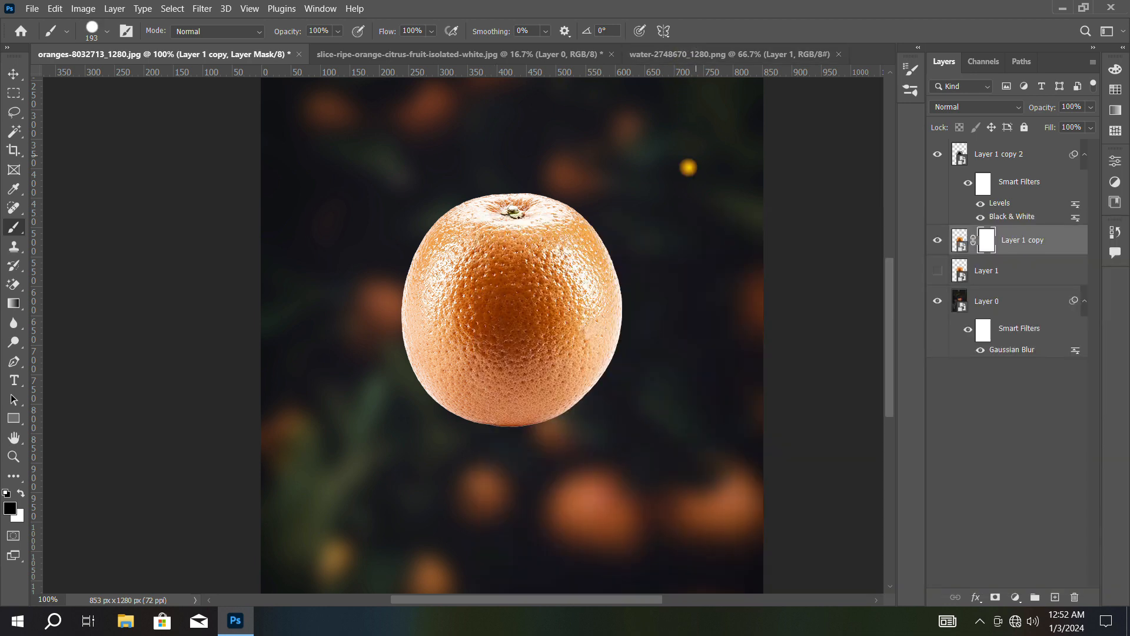
{"action": "left_click_drag", "start_coordinate": [639, 236], "coordinate": [393, 227]}
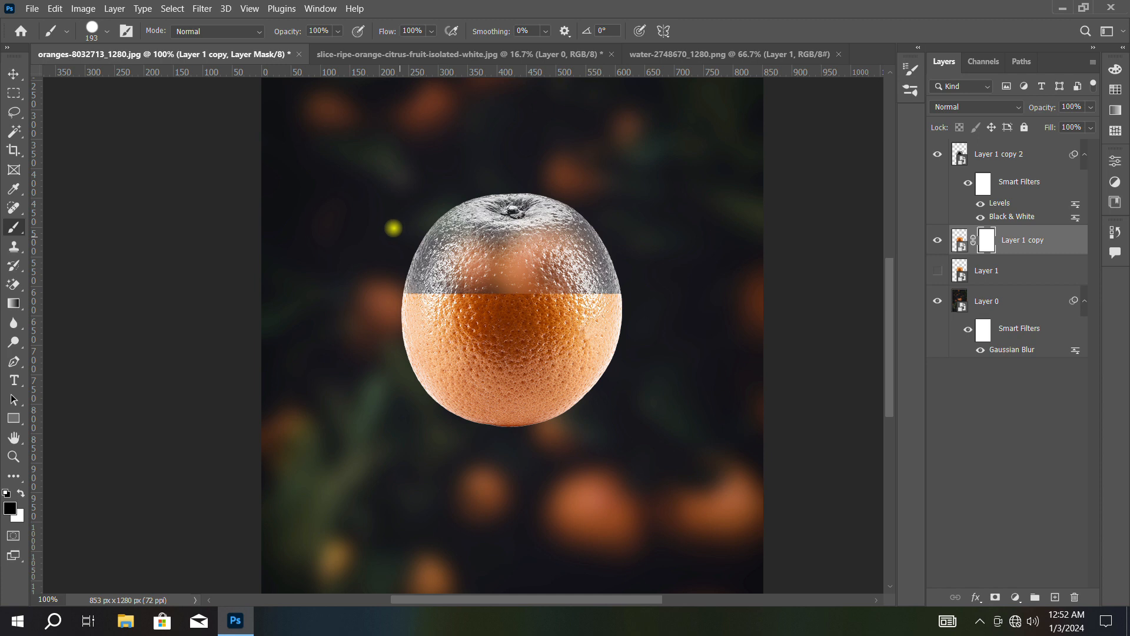
{"action": "left_click_drag", "start_coordinate": [639, 248], "coordinate": [350, 243]}
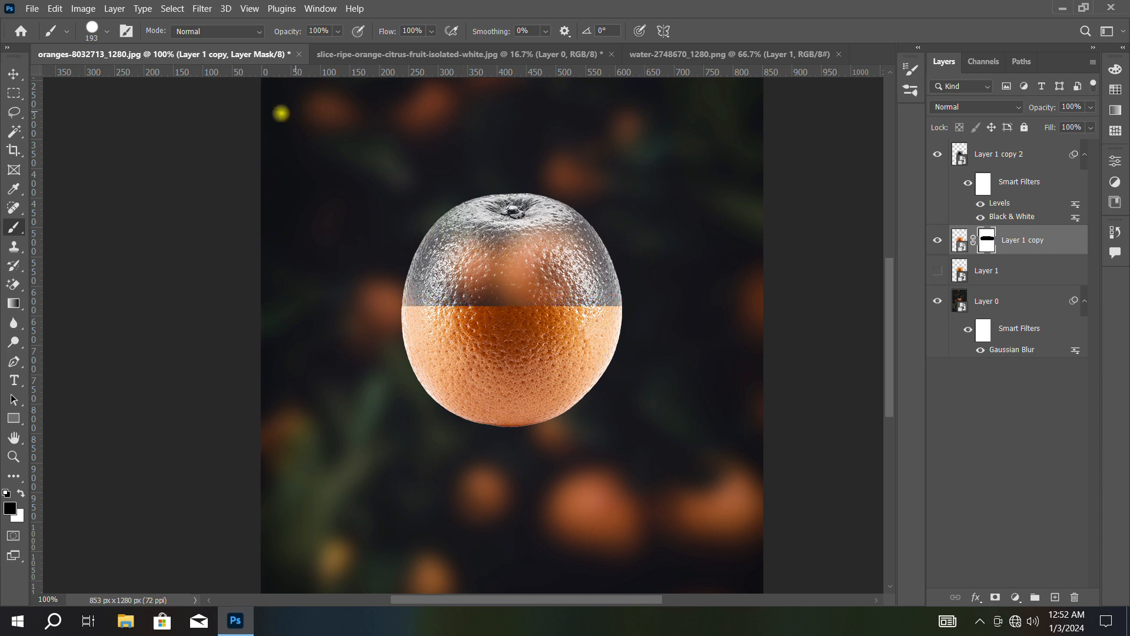
Copy the mask from Layer 1 copy onto Layer 1 copy 2 and invert the copied mask
{"action": "left_click", "coordinate": [15, 74]}
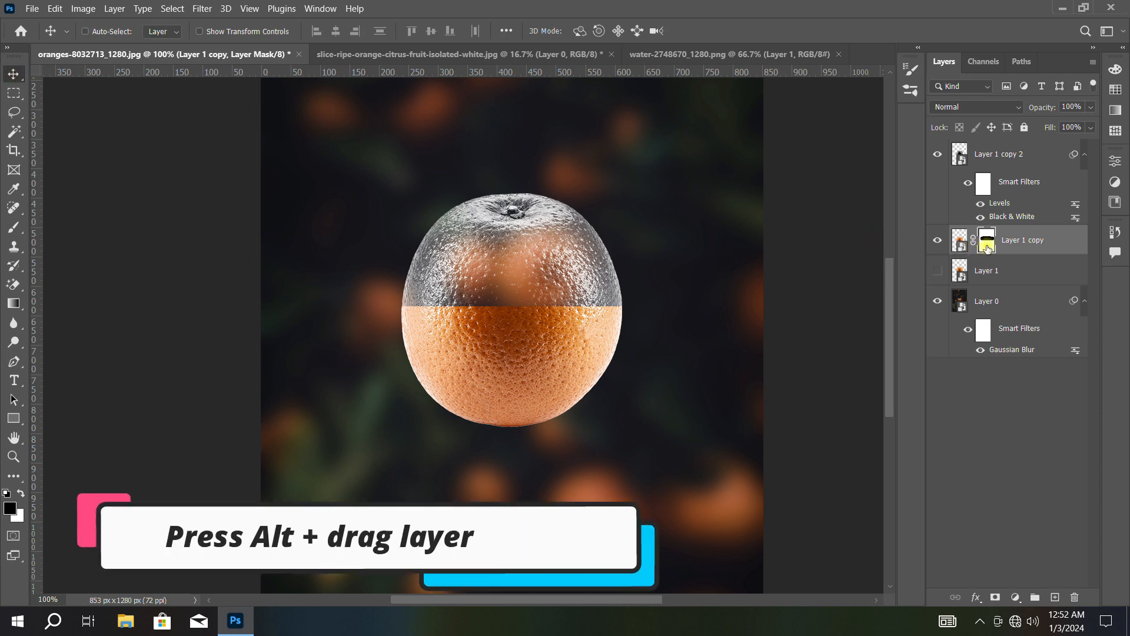
{"action": "left_click_drag", "start_coordinate": [986, 240], "coordinate": [989, 158]}
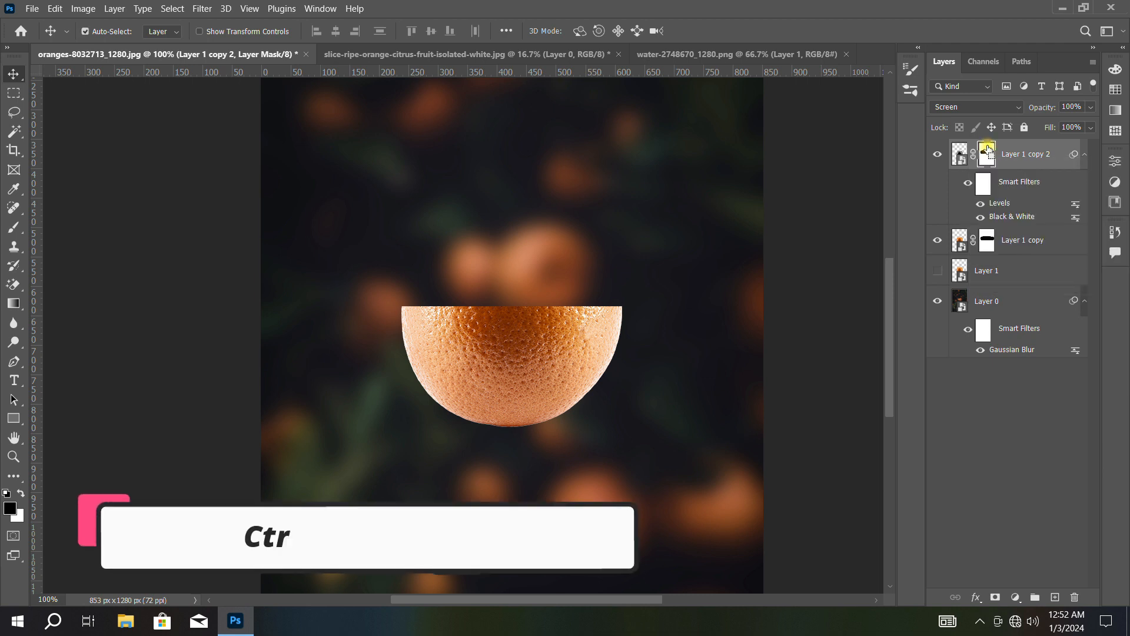
{"action": "key", "text": "ctrl+i"}
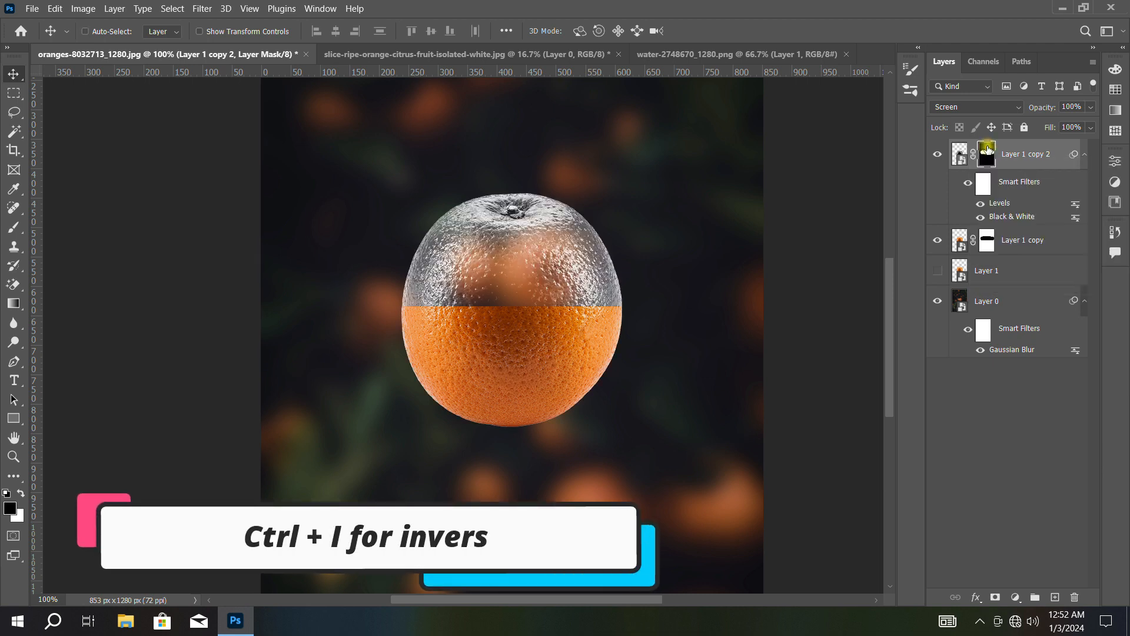
Copy the orange slice from slice-ripe-orange-citrus-fruit-isolated-white.jpg into the composition, directly above Layer 1 copy
{"action": "left_click", "coordinate": [1013, 240]}
{"action": "left_click", "coordinate": [452, 54]}
{"action": "left_click_drag", "start_coordinate": [468, 229], "coordinate": [429, 239]}
Scale and flatten the orange slice into an ellipse that fits the cut across the orange's middle
{"action": "scroll", "coordinate": [460, 253], "scroll_direction": "down", "scroll_amount": 4}
{"action": "key", "text": "ctrl+t"}
{"action": "left_click_drag", "start_coordinate": [675, 476], "coordinate": [511, 312]}
{"action": "scroll", "coordinate": [453, 229], "scroll_direction": "up", "scroll_amount": 3}
{"action": "left_click_drag", "start_coordinate": [483, 358], "coordinate": [650, 315]}
{"action": "scroll", "coordinate": [510, 319], "scroll_direction": "up", "scroll_amount": 3}
{"action": "key", "text": "Return"}
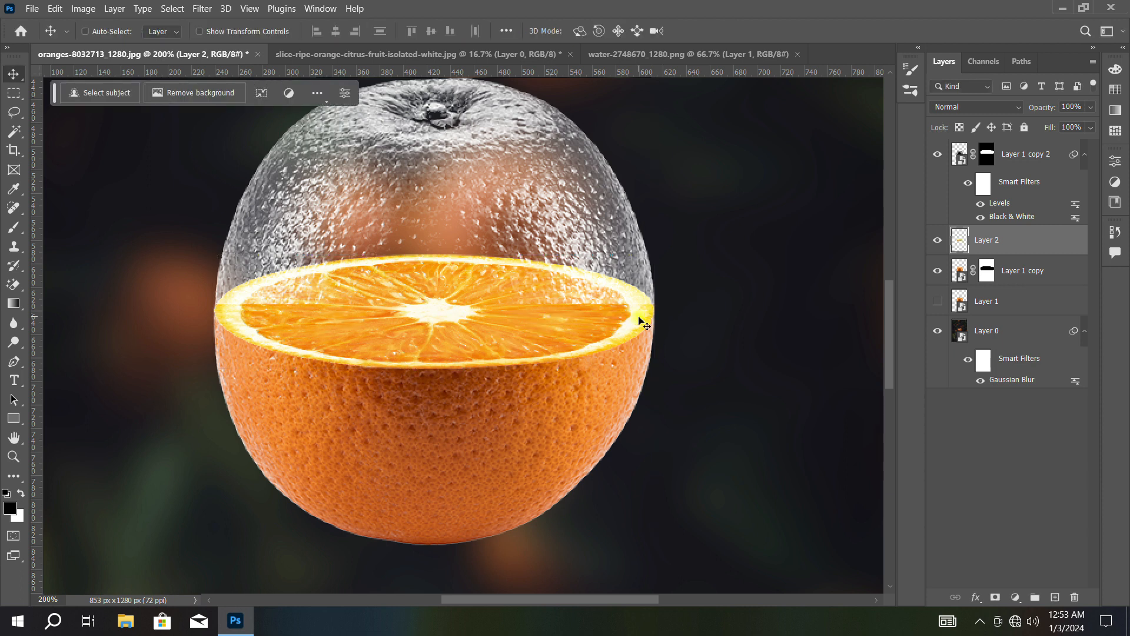
Nudge the orange slice on Layer 2 up 10 pixels so its rim lines up with the orange's outline
{"action": "key", "text": "Up"}
{"action": "key", "text": "Up"}
{"action": "key", "text": "Up"}
{"action": "key", "text": "Up"}
{"action": "key", "text": "Up"}
{"action": "key", "text": "Up"}
{"action": "key", "text": "Up"}
{"action": "key", "text": "Up"}
{"action": "key", "text": "Up"}
{"action": "key", "text": "Up"}
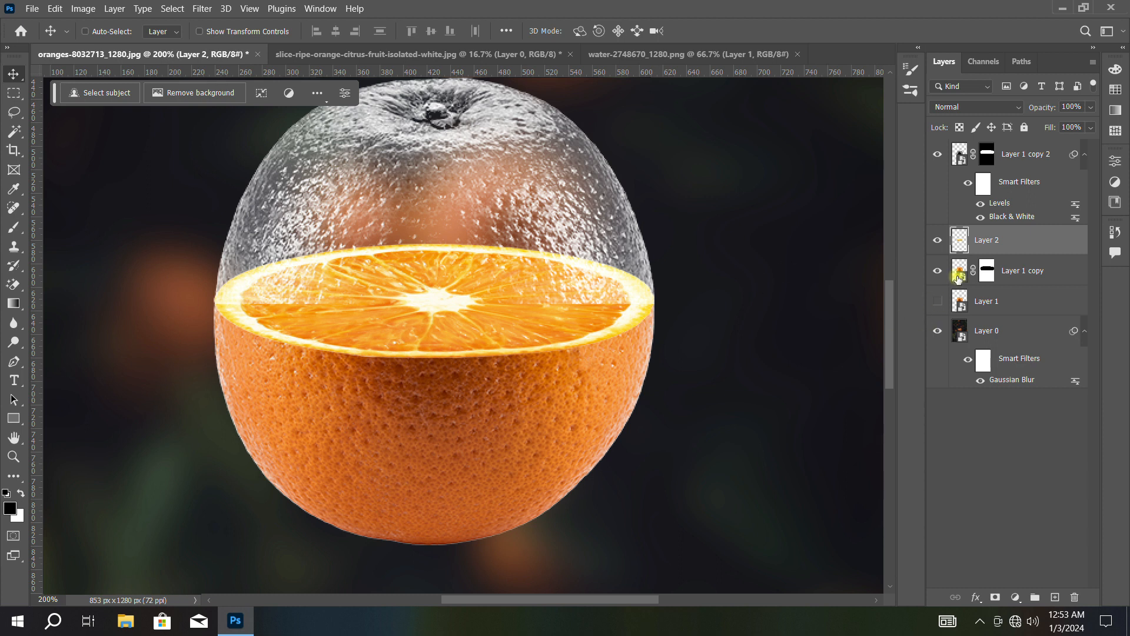
{"action": "scroll", "coordinate": [517, 295], "scroll_direction": "down", "scroll_amount": 1}
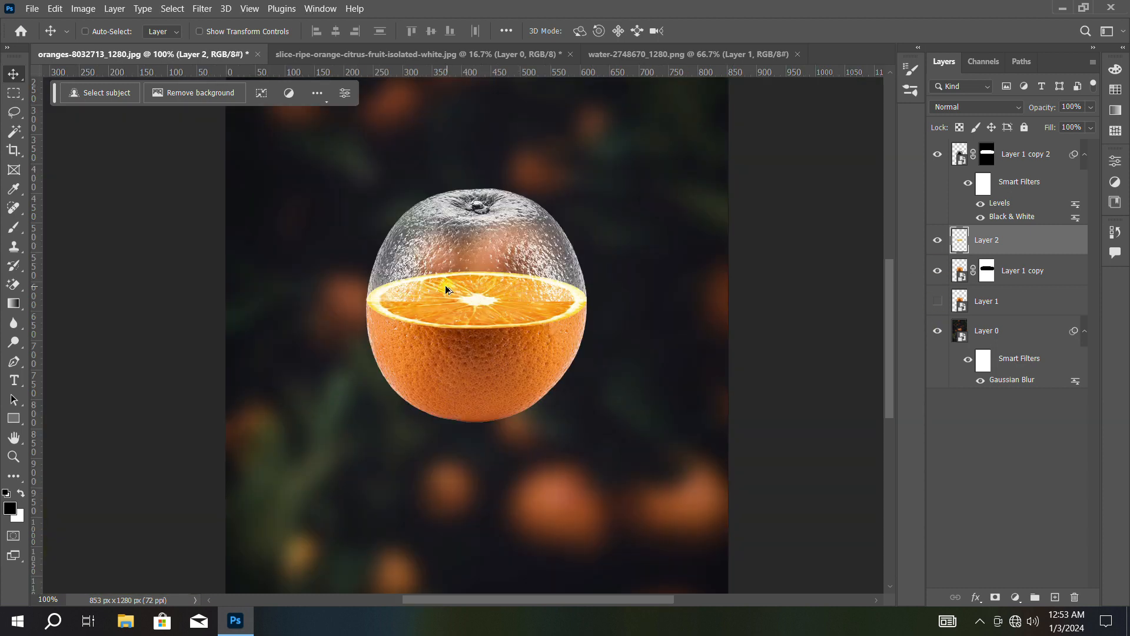
{"action": "scroll", "coordinate": [448, 290], "scroll_direction": "up", "scroll_amount": 1}
{"action": "scroll", "coordinate": [382, 306], "scroll_direction": "down", "scroll_amount": 1}
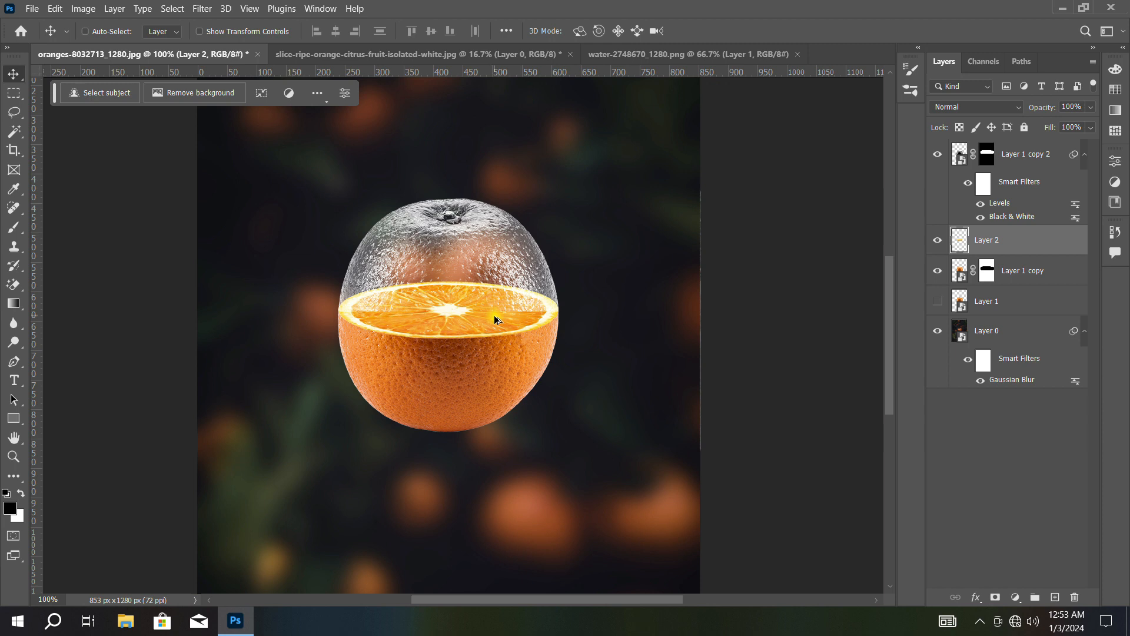
{"action": "scroll", "coordinate": [454, 319], "scroll_direction": "up", "scroll_amount": 1}
{"action": "scroll", "coordinate": [374, 317], "scroll_direction": "down", "scroll_amount": 1}
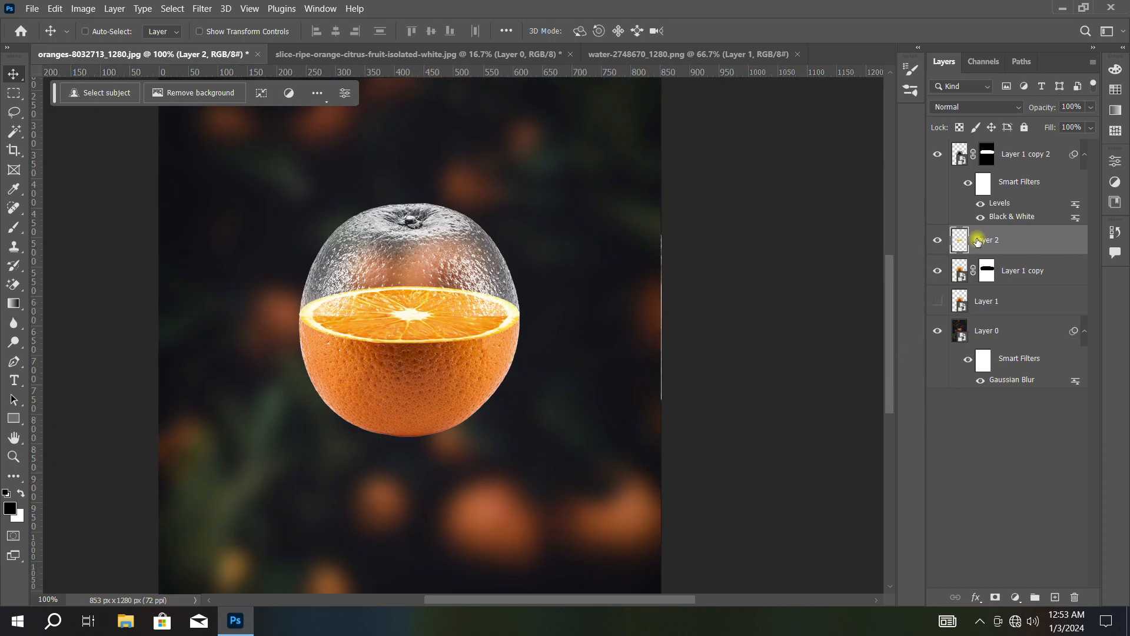
Paint white on Layer 1 copy 2's mask with a 69-pixel brush at 85% hardness to extend the glass texture across the slice's lower half
{"action": "left_click", "coordinate": [986, 162]}
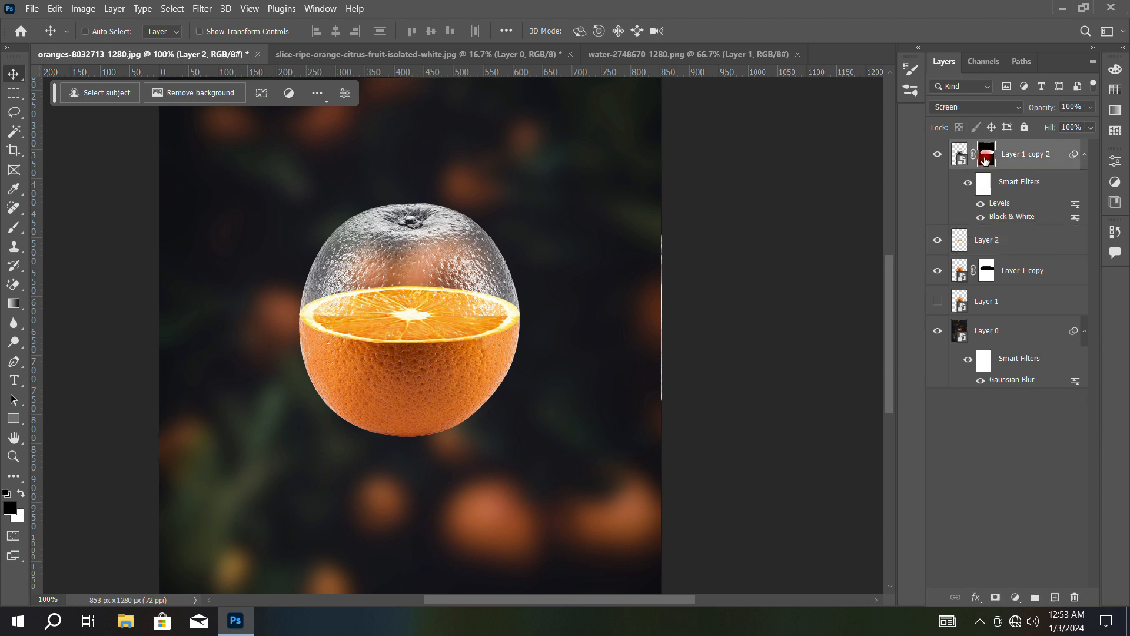
{"action": "left_click", "coordinate": [14, 227]}
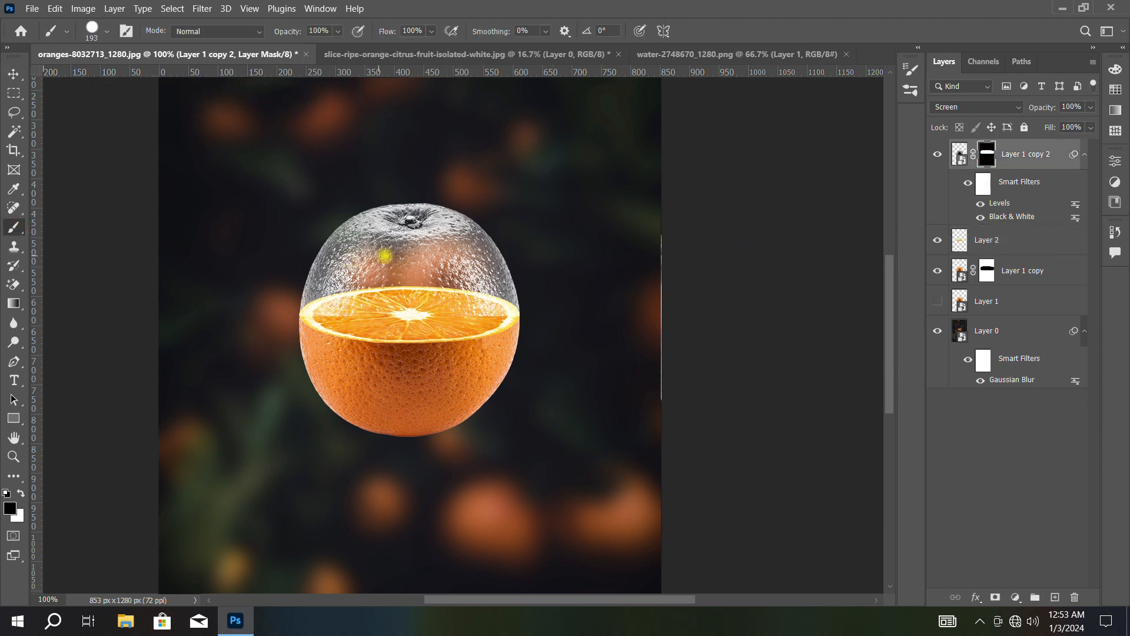
{"action": "right_click", "coordinate": [401, 261]}
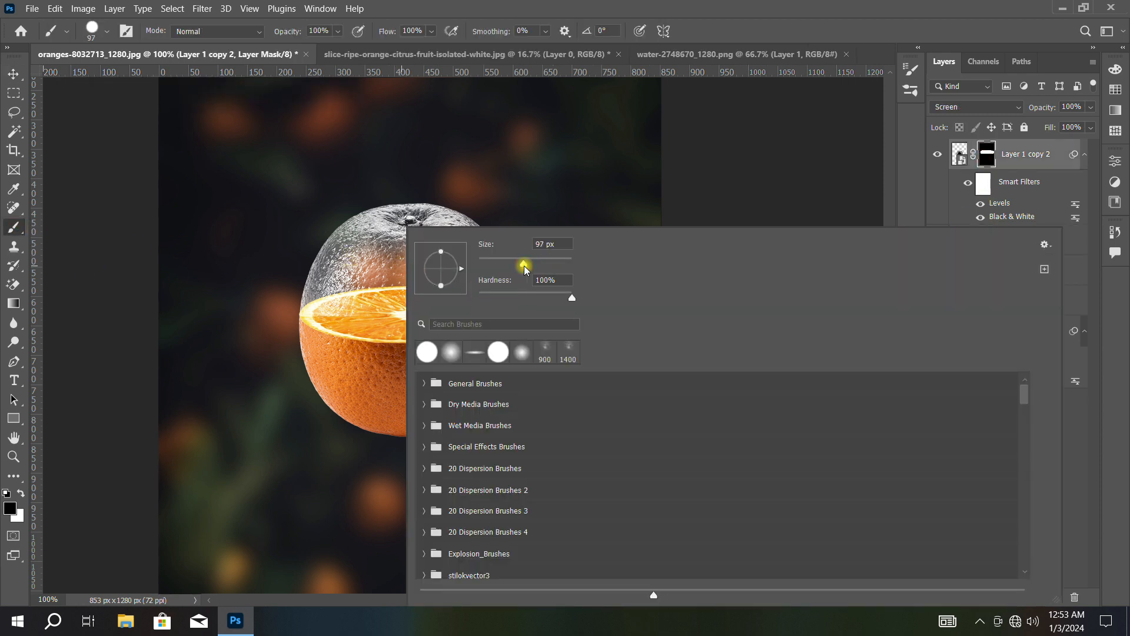
{"action": "left_click", "coordinate": [732, 38]}
{"action": "scroll", "coordinate": [365, 305], "scroll_direction": "up", "scroll_amount": 1}
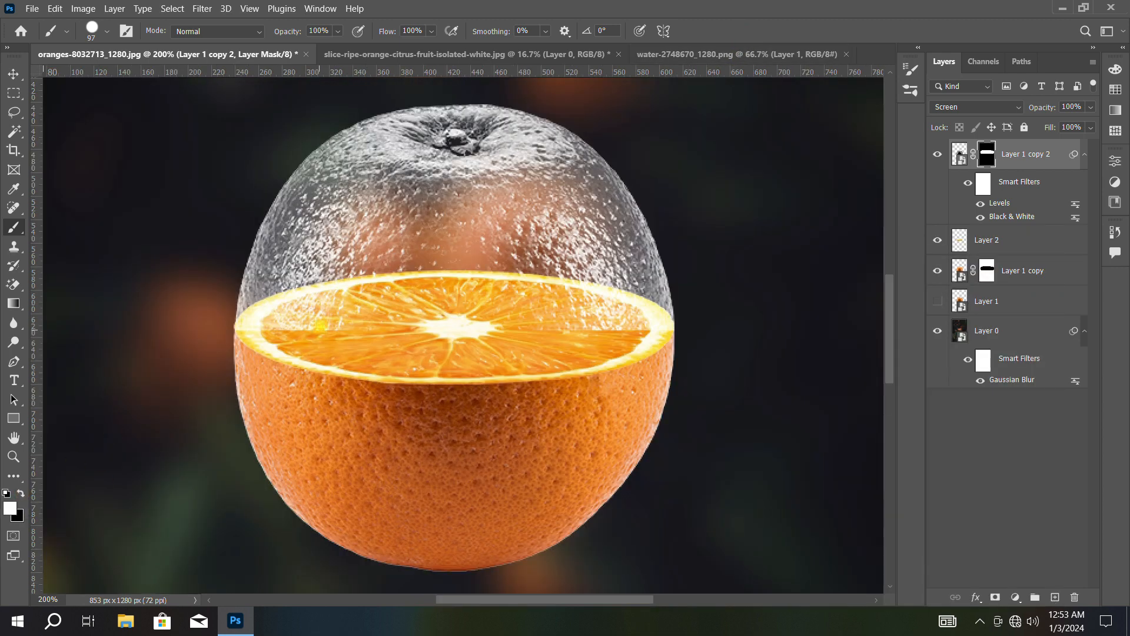
{"action": "left_click", "coordinate": [329, 325]}
{"action": "right_click", "coordinate": [399, 291]}
{"action": "left_click_drag", "start_coordinate": [568, 297], "coordinate": [509, 265]}
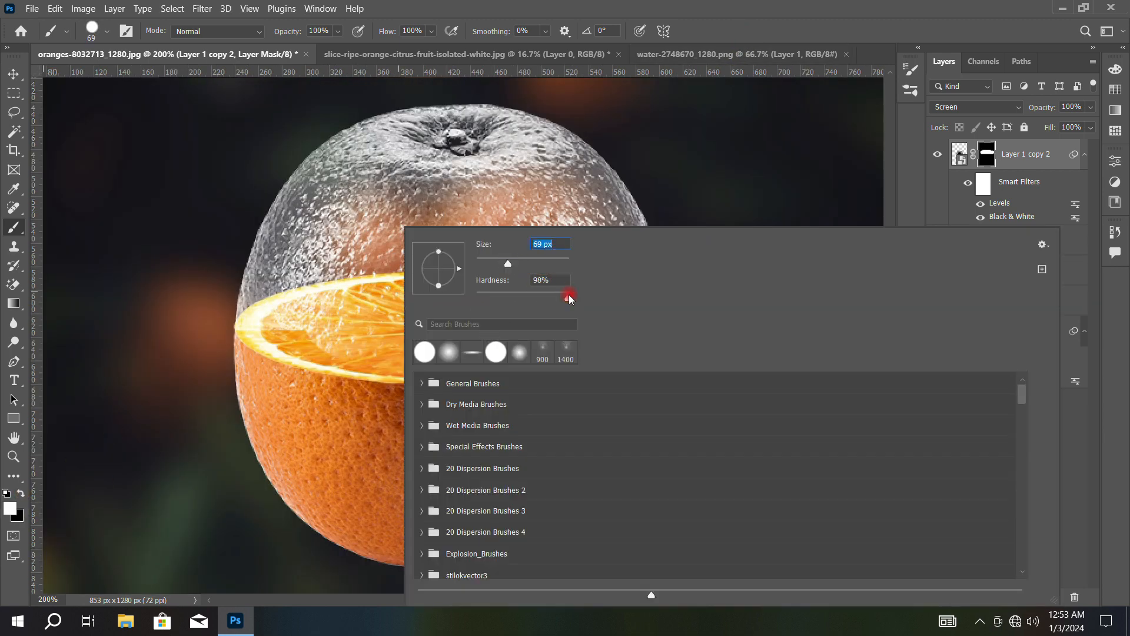
{"action": "left_click", "coordinate": [707, 110]}
{"action": "mouse_move", "coordinate": [308, 311]}
{"action": "left_mouse_down"}
{"action": "mouse_move", "coordinate": [283, 308]}
{"action": "mouse_move", "coordinate": [286, 320]}
{"action": "mouse_move", "coordinate": [360, 331]}
{"action": "left_mouse_up"}
{"action": "mouse_move", "coordinate": [539, 339]}
{"action": "left_mouse_down"}
{"action": "mouse_move", "coordinate": [618, 316]}
{"action": "mouse_move", "coordinate": [565, 362]}
{"action": "mouse_move", "coordinate": [533, 366]}
{"action": "left_mouse_up"}
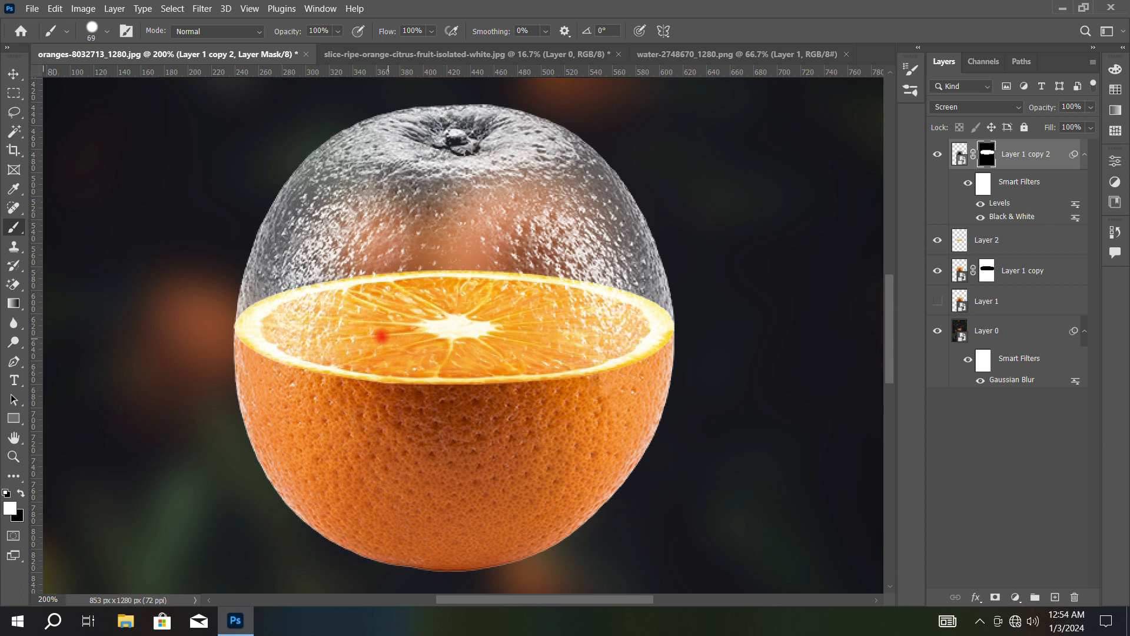
Move Layer 1 copy 2, Layer 2 and Layer 1 copy together slightly right, keeping the orange's height
{"action": "key", "text": "ctrl+minus"}
{"action": "key", "text": "ctrl+minus"}
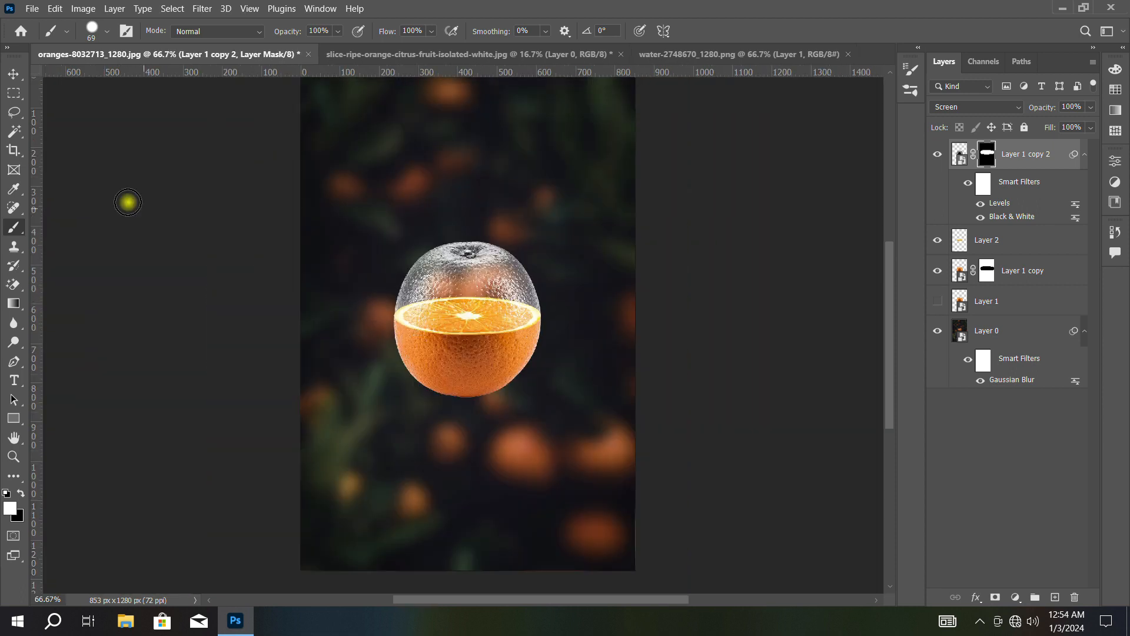
{"action": "key", "text": "v"}
{"action": "left_click", "coordinate": [1035, 272], "text": "shift"}
{"action": "left_click_drag", "start_coordinate": [508, 313], "coordinate": [515, 313]}
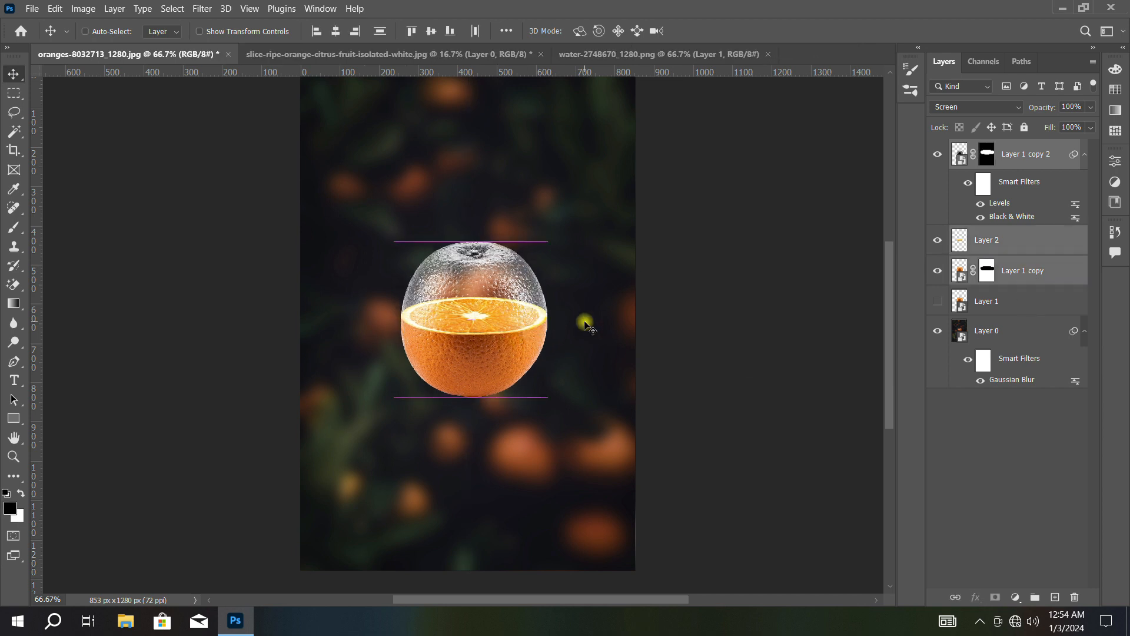
On a new layer above Layer 1, paint a black shadow under the orange with a flattened 175-pixel brush at 0% hardness
{"action": "left_click", "coordinate": [1003, 310]}
{"action": "left_click", "coordinate": [1055, 597]}
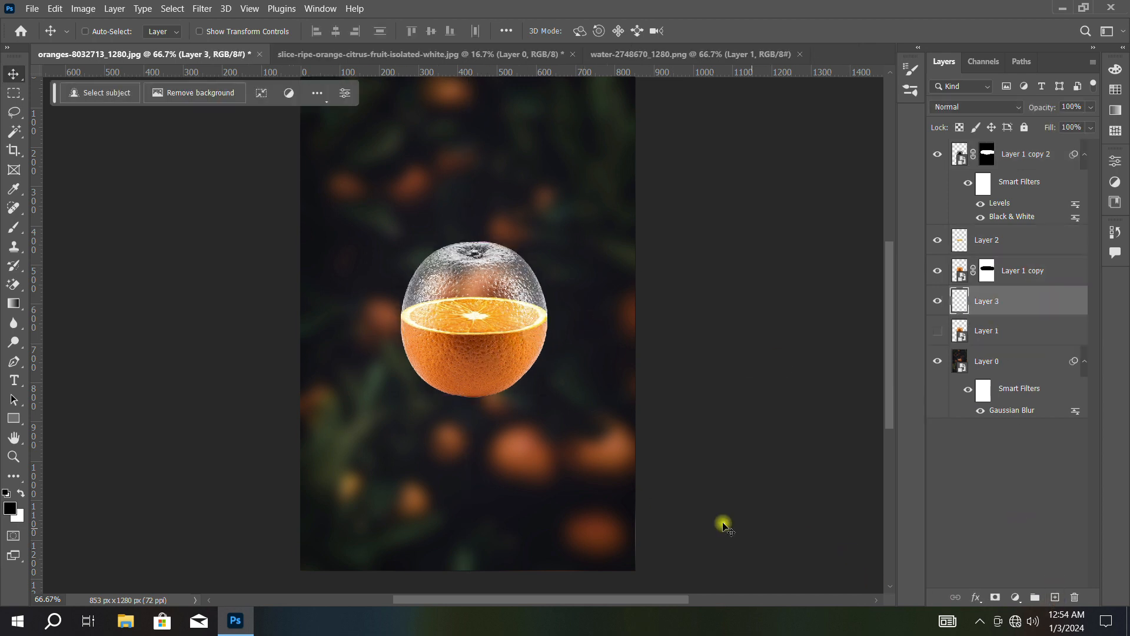
{"action": "left_click", "coordinate": [14, 228]}
{"action": "right_click", "coordinate": [424, 312]}
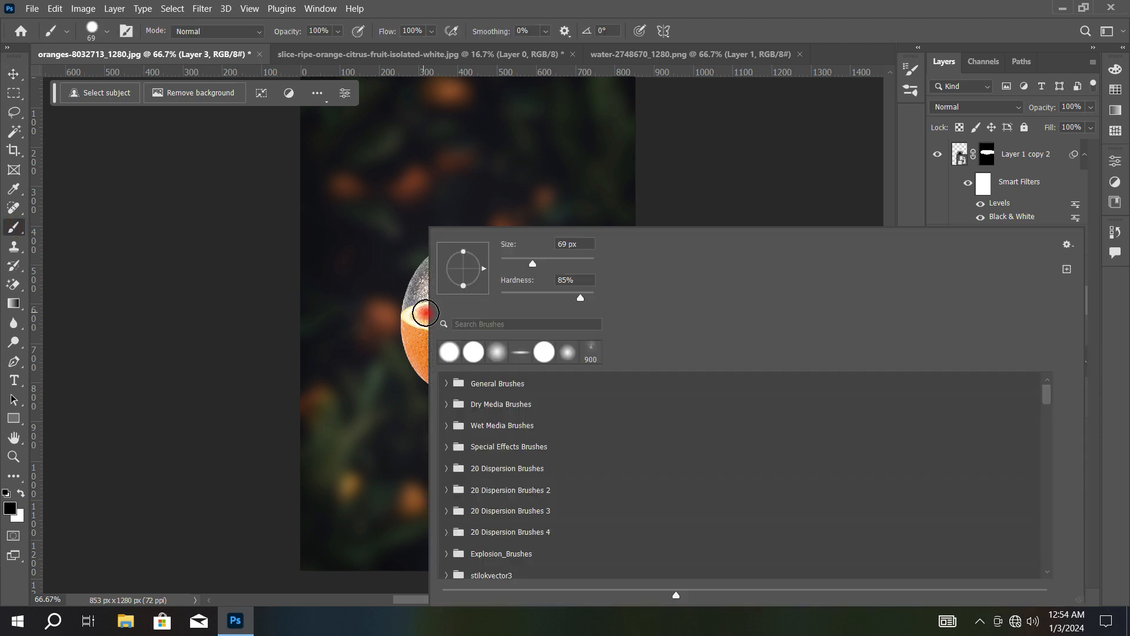
{"action": "left_click_drag", "start_coordinate": [464, 289], "coordinate": [465, 270]}
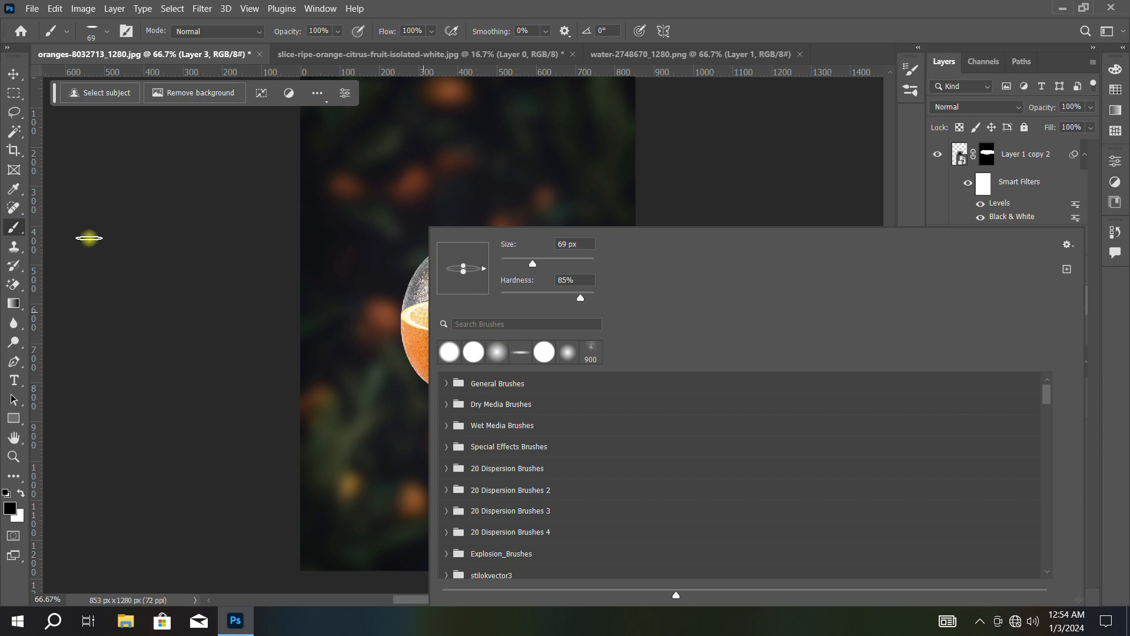
{"action": "left_click_drag", "start_coordinate": [580, 298], "coordinate": [183, 265]}
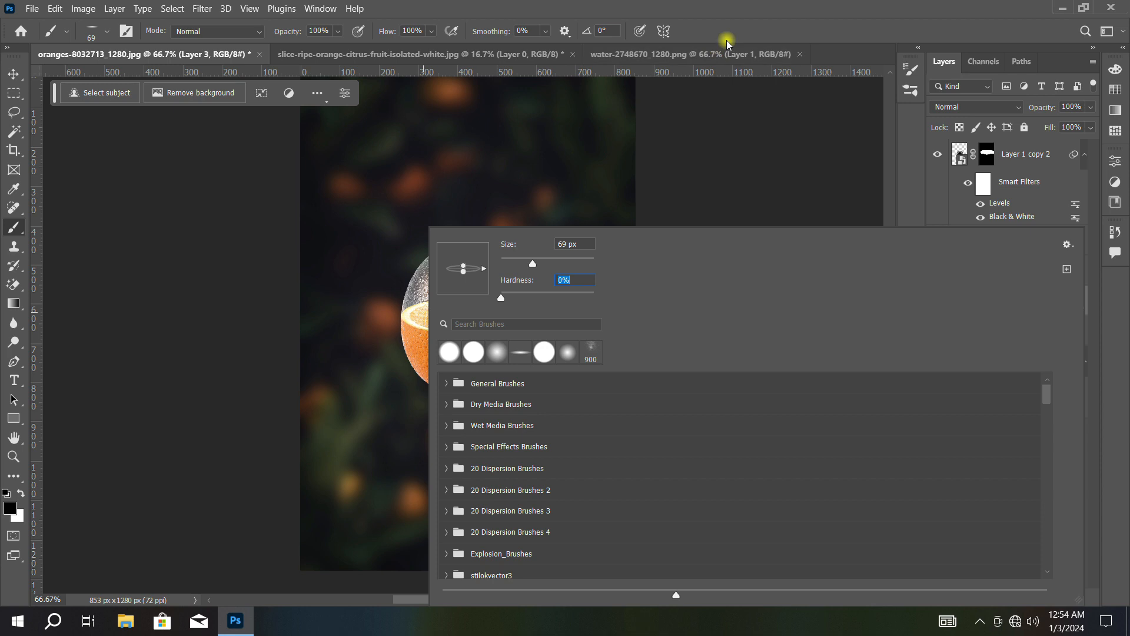
{"action": "key", "text": "Return"}
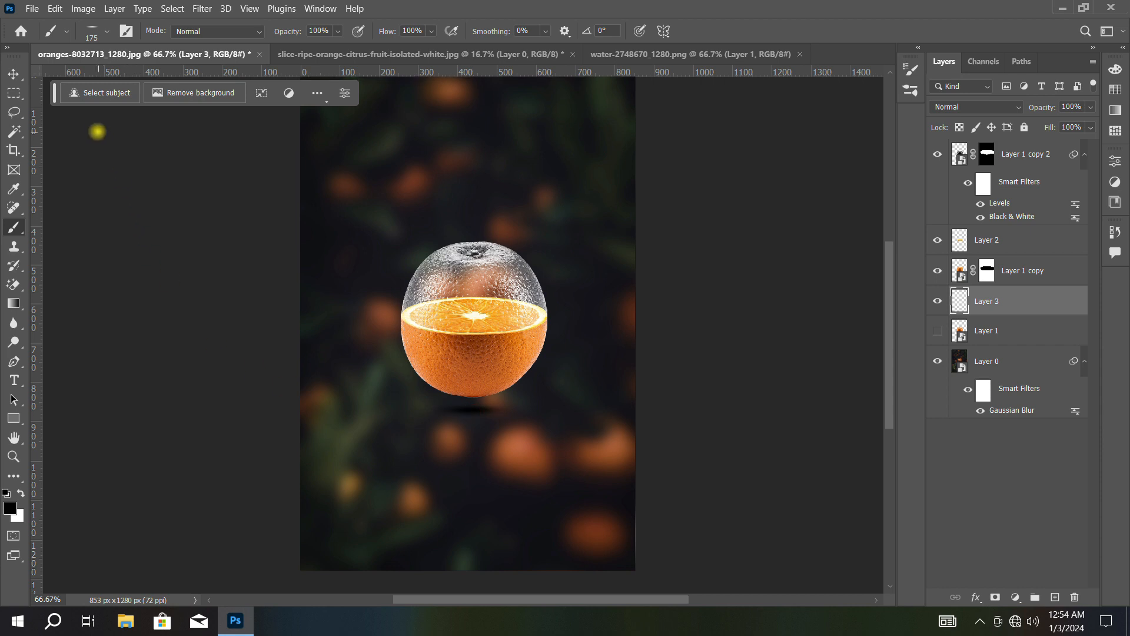
Widen the shadow with Free Transform, place it just below the orange and lower Layer 3's opacity to 41%
{"action": "left_click", "coordinate": [14, 74]}
{"action": "key", "text": "ctrl+t"}
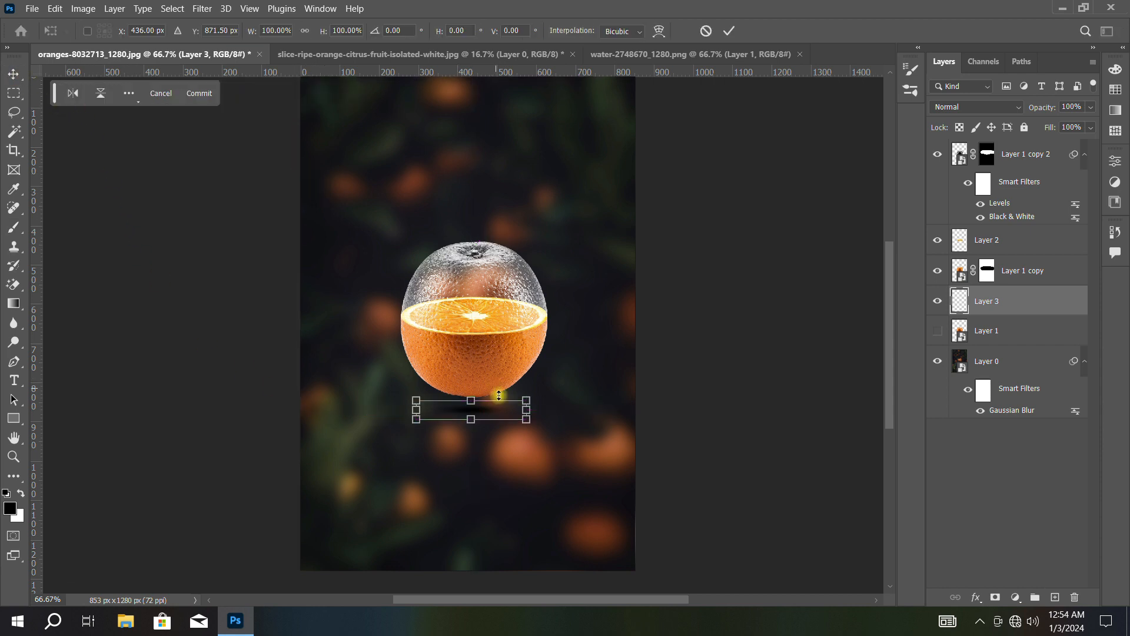
{"action": "left_click_drag", "start_coordinate": [529, 411], "coordinate": [477, 420]}
{"action": "key", "text": "Return"}
{"action": "left_click_drag", "start_coordinate": [476, 419], "coordinate": [475, 418]}
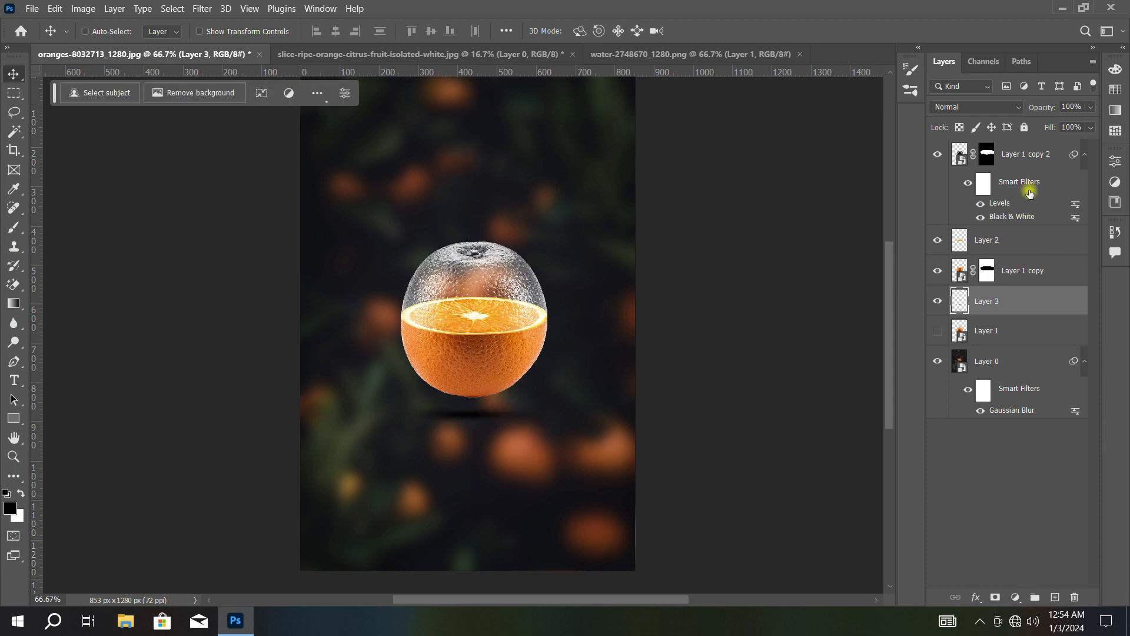
{"action": "left_click_drag", "start_coordinate": [1041, 116], "coordinate": [1011, 115]}
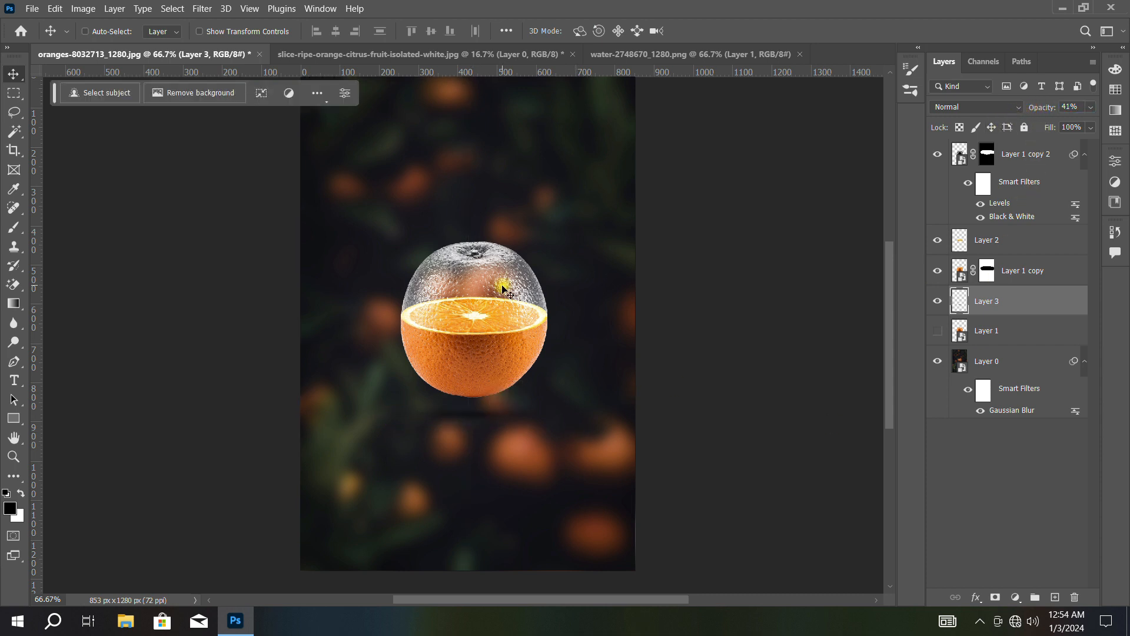
Turn the water splash in water-2748670_1280.png white using Hue/Saturation with Lightness +100
{"action": "left_click", "coordinate": [660, 53]}
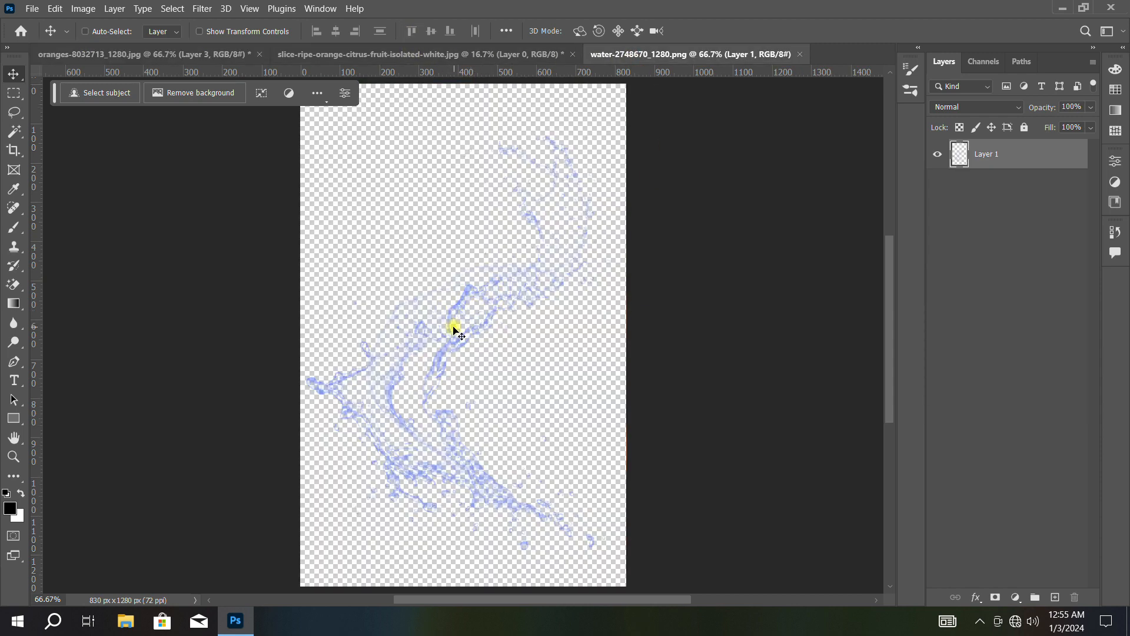
{"action": "left_click", "coordinate": [83, 9]}
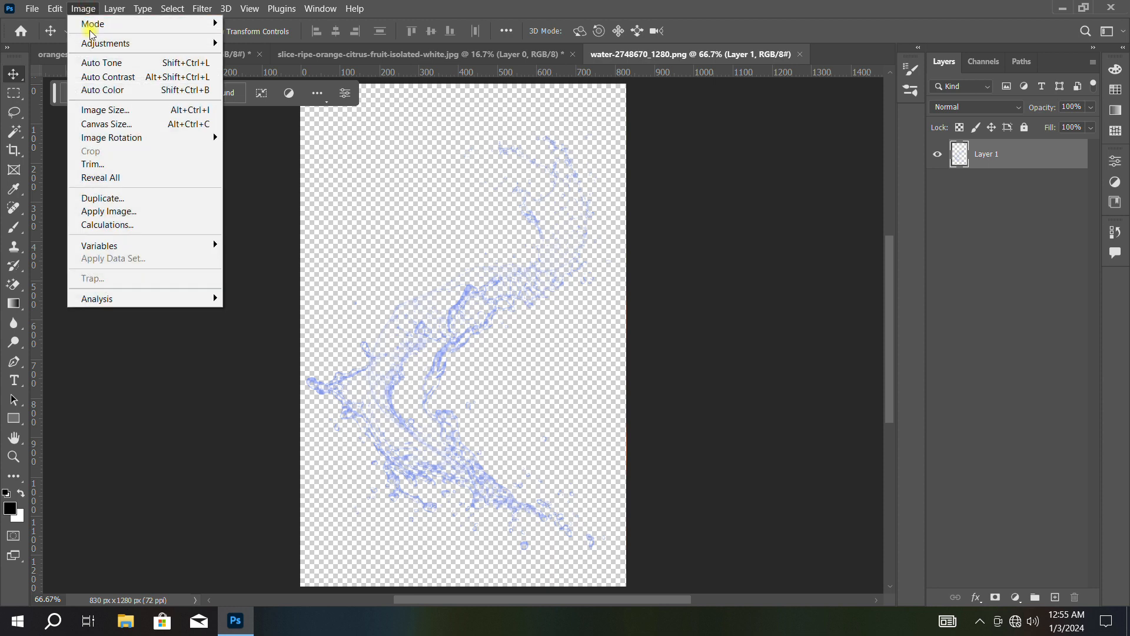
{"action": "mouse_move", "coordinate": [88, 43]}
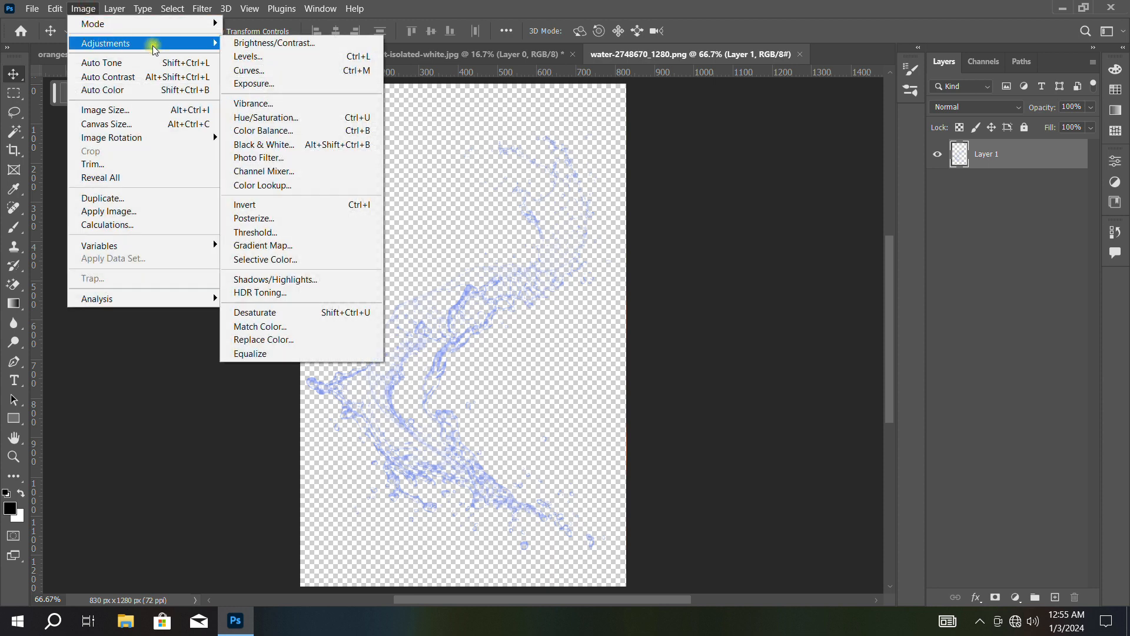
{"action": "left_click", "coordinate": [259, 118]}
{"action": "left_click_drag", "start_coordinate": [772, 320], "coordinate": [871, 323]}
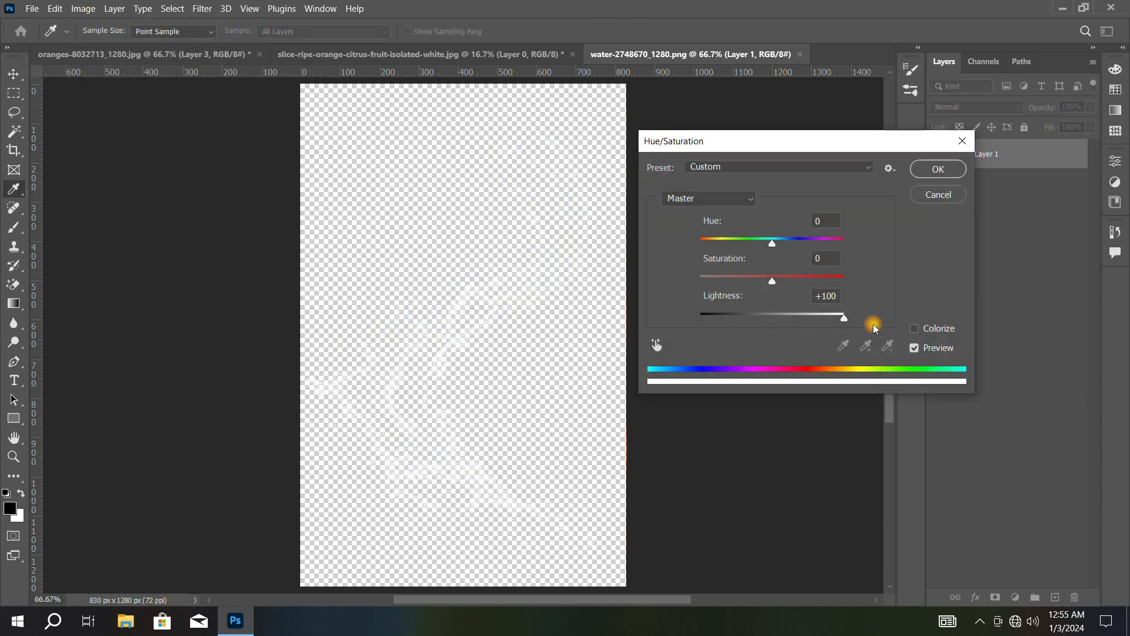
{"action": "left_click", "coordinate": [938, 170]}
Copy the white splash into the orange composition and convert its layer to a smart object
{"action": "left_click_drag", "start_coordinate": [470, 336], "coordinate": [372, 272]}
{"action": "scroll", "coordinate": [379, 275], "scroll_direction": "down", "scroll_amount": 1}
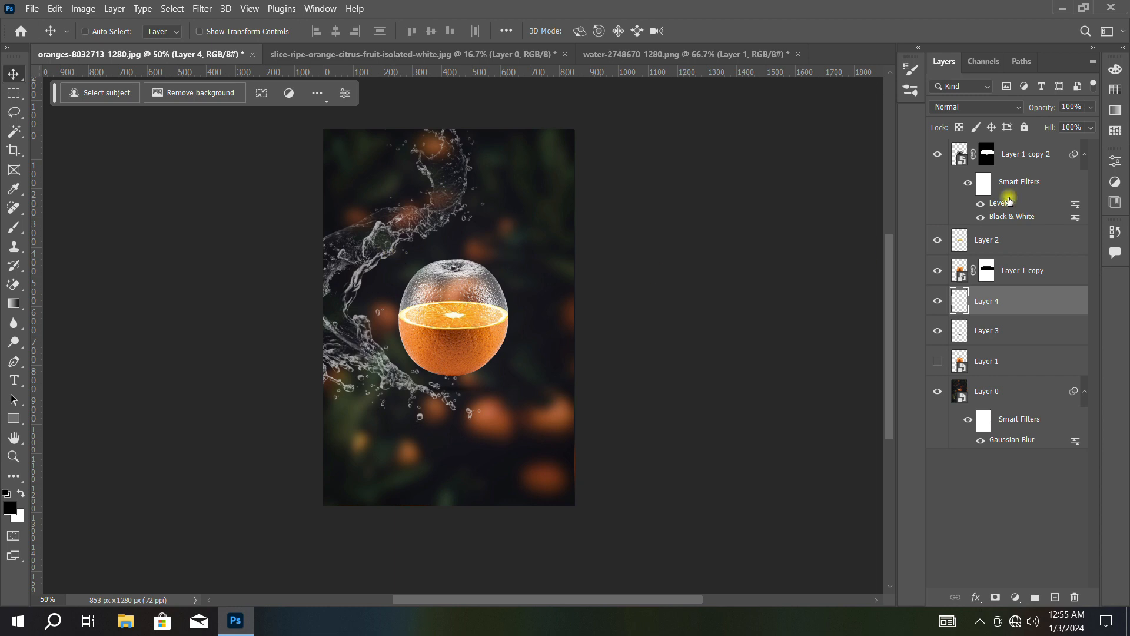
{"action": "right_click", "coordinate": [1034, 305]}
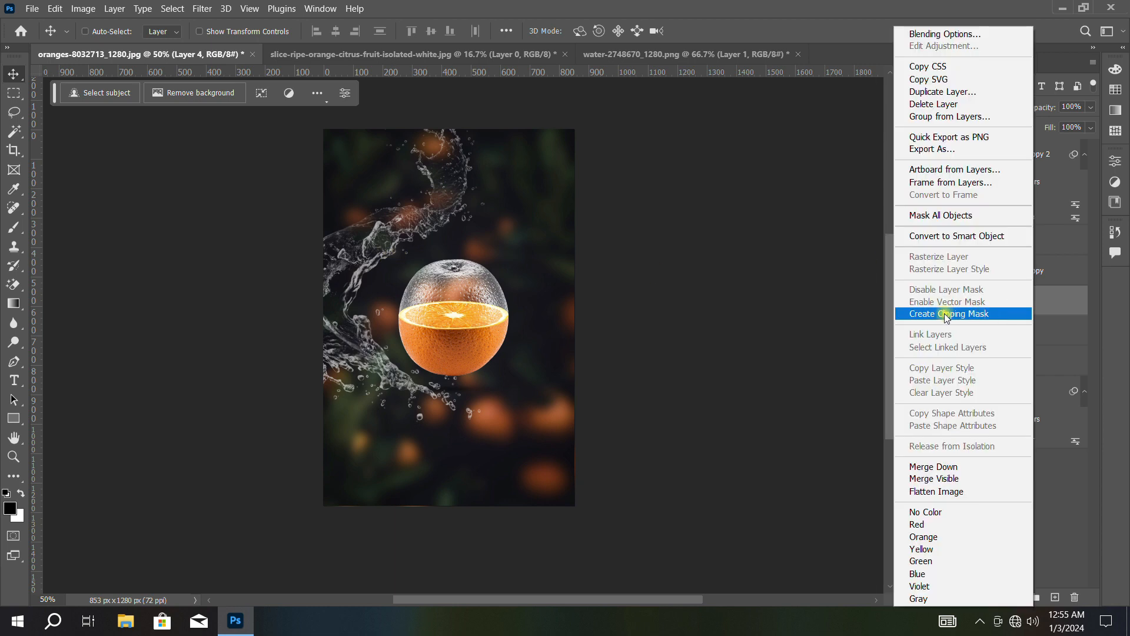
{"action": "left_click", "coordinate": [942, 236]}
Position the water splash around the orange and put Layer 4 at the top of the layer stack
{"action": "left_click_drag", "start_coordinate": [366, 260], "coordinate": [448, 277]}
{"action": "left_click_drag", "start_coordinate": [999, 299], "coordinate": [995, 142]}
{"action": "left_click_drag", "start_coordinate": [439, 371], "coordinate": [436, 411]}
{"action": "scroll", "coordinate": [447, 286], "scroll_direction": "up", "scroll_amount": 1}
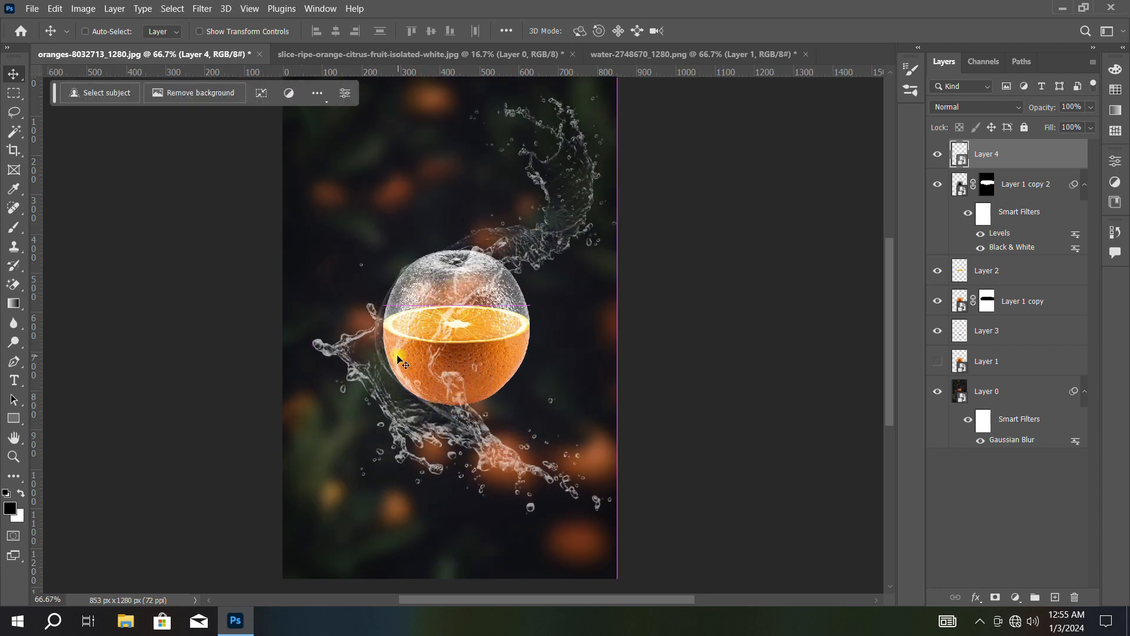
Scale the water splash to about 80.74% and reposition it so it wraps around the orange
{"action": "key", "text": "ctrl+t"}
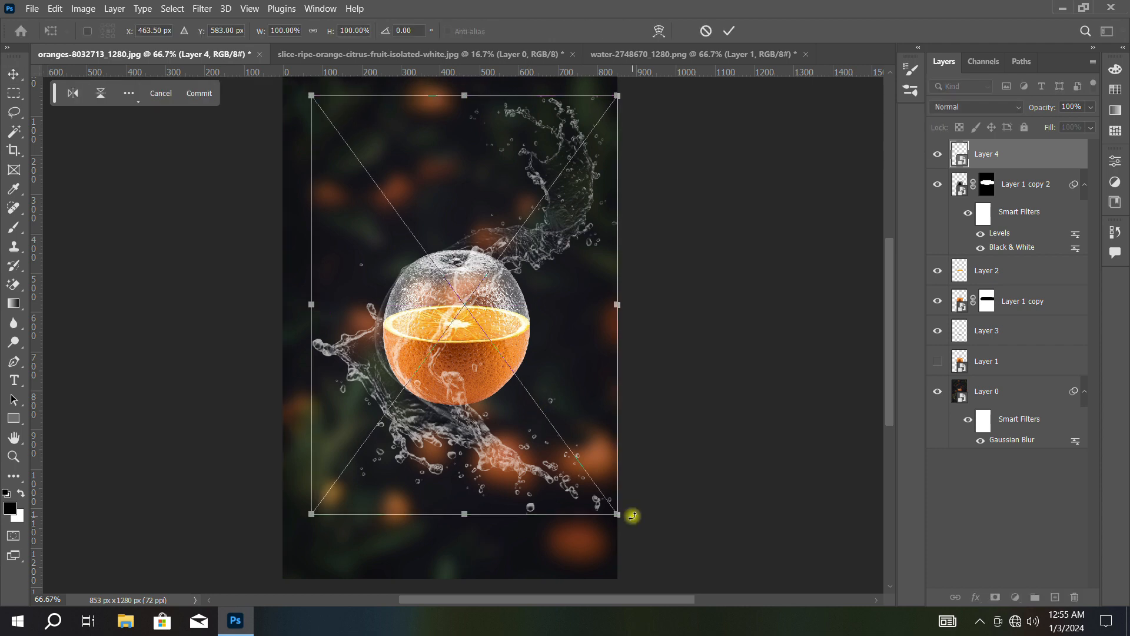
{"action": "left_click_drag", "start_coordinate": [619, 515], "coordinate": [559, 434]}
{"action": "left_click_drag", "start_coordinate": [435, 323], "coordinate": [450, 356]}
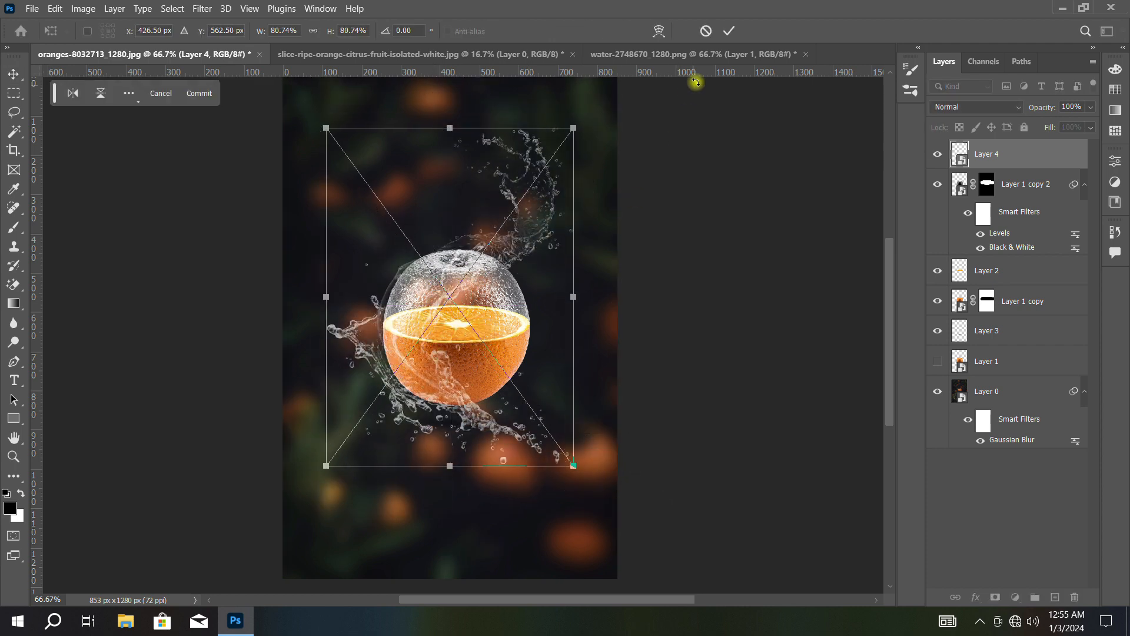
{"action": "left_click", "coordinate": [730, 31]}
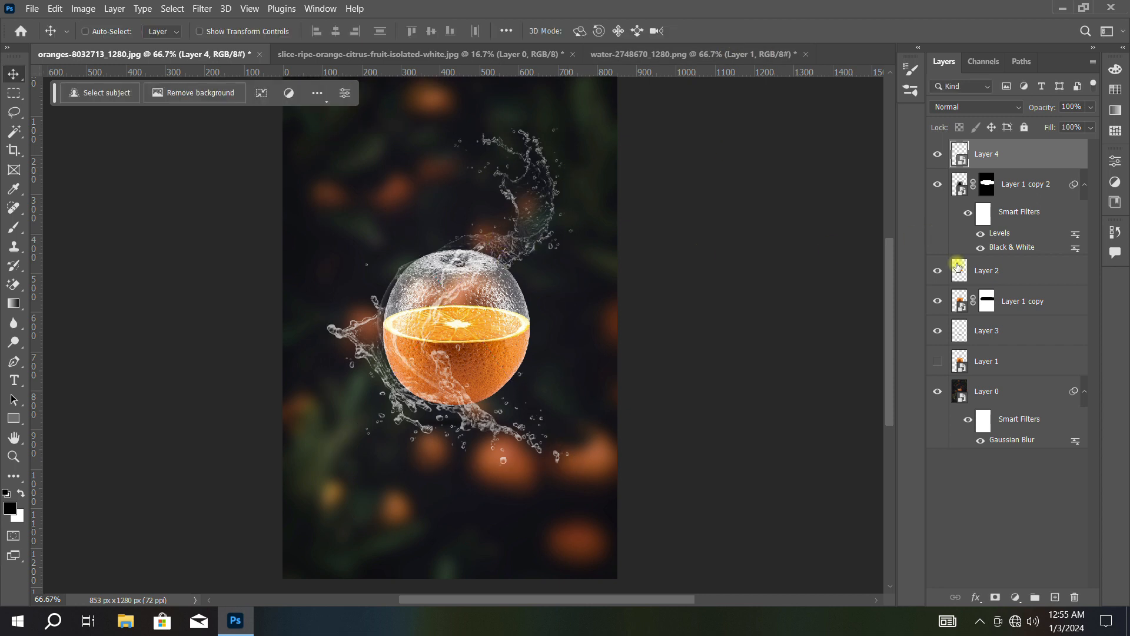
Add a mask to Layer 4 and hide the water crossing the orange's front with a 111-pixel black brush, 0% hardness, 63% opacity
{"action": "left_click", "coordinate": [995, 597]}
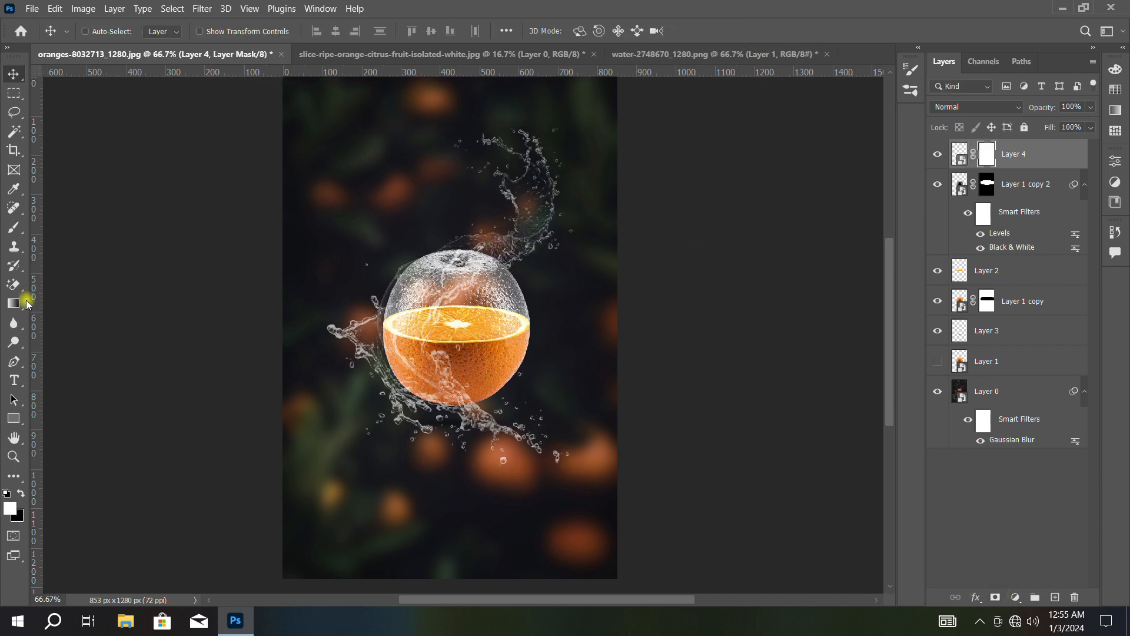
{"action": "left_click", "coordinate": [14, 230]}
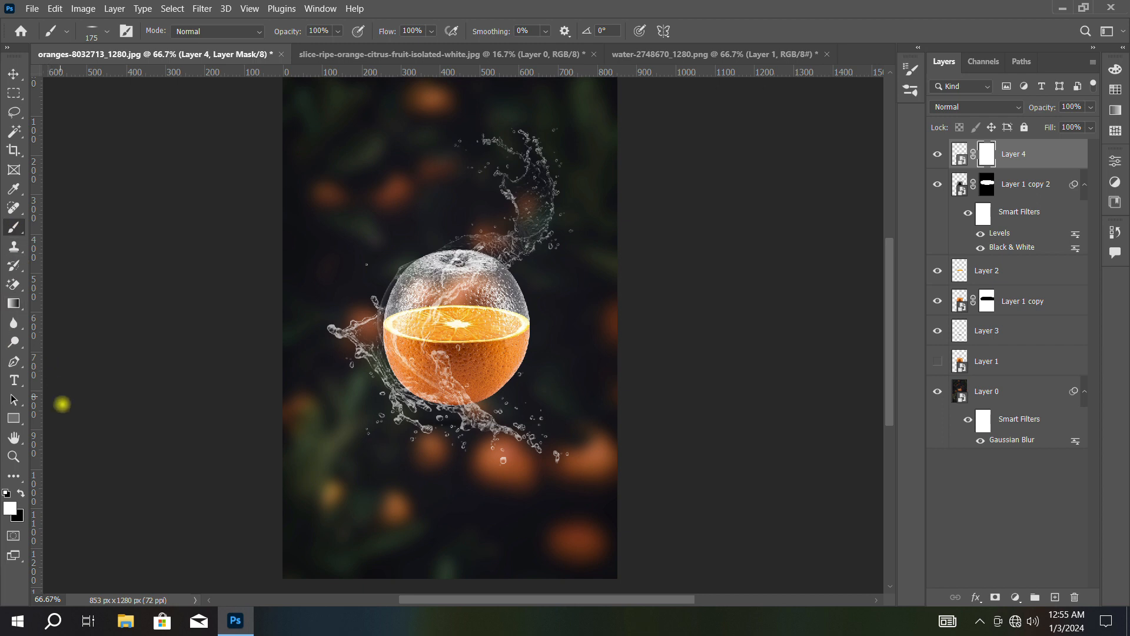
{"action": "right_click", "coordinate": [391, 373]}
{"action": "mouse_move", "coordinate": [432, 278]}
{"action": "left_mouse_down"}
{"action": "mouse_move", "coordinate": [431, 292]}
{"action": "mouse_move", "coordinate": [474, 306]}
{"action": "left_mouse_up"}
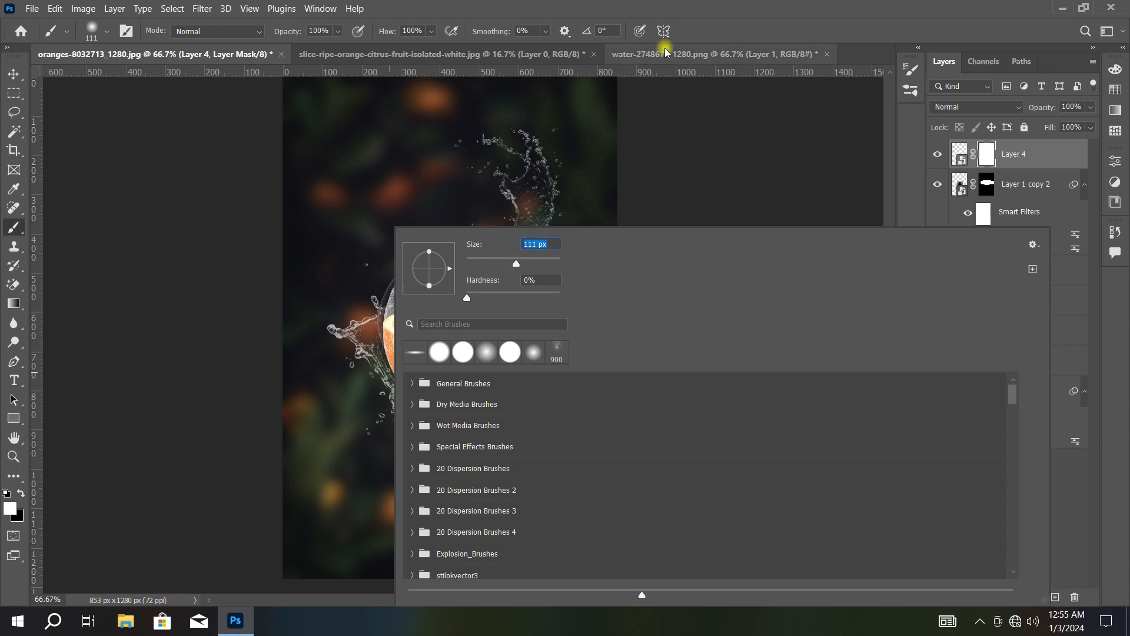
{"action": "left_click", "coordinate": [683, 38]}
{"action": "left_click_drag", "start_coordinate": [252, 34], "coordinate": [248, 33]}
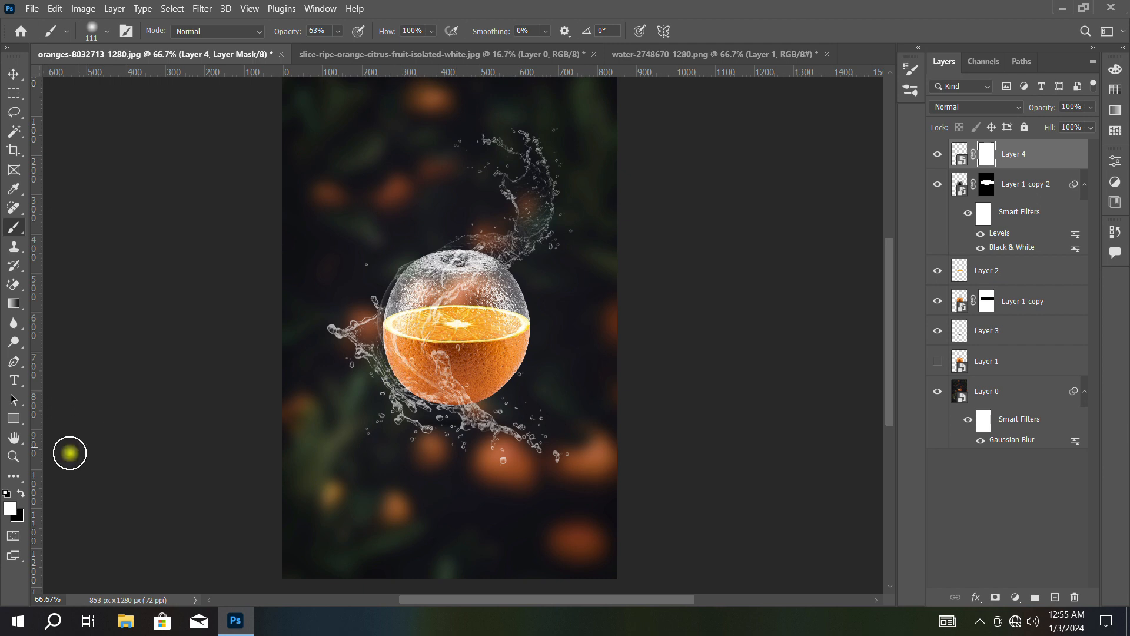
{"action": "left_click", "coordinate": [21, 494]}
{"action": "mouse_move", "coordinate": [453, 337]}
{"action": "left_mouse_down"}
{"action": "mouse_move", "coordinate": [464, 340]}
{"action": "mouse_move", "coordinate": [441, 346]}
{"action": "mouse_move", "coordinate": [446, 308]}
{"action": "mouse_move", "coordinate": [478, 278]}
{"action": "mouse_move", "coordinate": [451, 296]}
{"action": "mouse_move", "coordinate": [432, 345]}
{"action": "mouse_move", "coordinate": [456, 371]}
{"action": "mouse_move", "coordinate": [409, 337]}
{"action": "mouse_move", "coordinate": [433, 369]}
{"action": "mouse_move", "coordinate": [459, 370]}
{"action": "mouse_move", "coordinate": [436, 397]}
{"action": "mouse_move", "coordinate": [400, 391]}
{"action": "mouse_move", "coordinate": [403, 405]}
{"action": "mouse_move", "coordinate": [378, 377]}
{"action": "mouse_move", "coordinate": [430, 417]}
{"action": "mouse_move", "coordinate": [419, 422]}
{"action": "left_mouse_up"}
{"action": "key", "text": "x"}
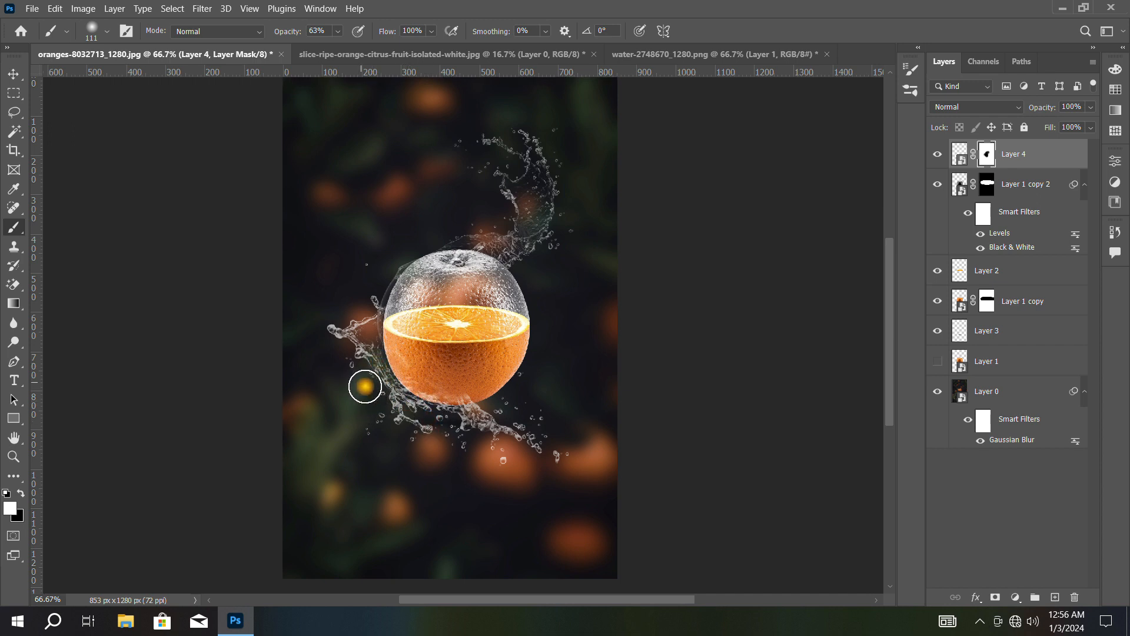
Refine Layer 4's mask, hiding water on the orange's lower left front with black and restoring some over the glass half with white
{"action": "key", "text": "x"}
{"action": "mouse_move", "coordinate": [419, 353]}
{"action": "left_mouse_down"}
{"action": "mouse_move", "coordinate": [469, 381]}
{"action": "mouse_move", "coordinate": [422, 361]}
{"action": "left_mouse_up"}
{"action": "scroll", "coordinate": [390, 305], "scroll_direction": "down", "scroll_amount": 1}
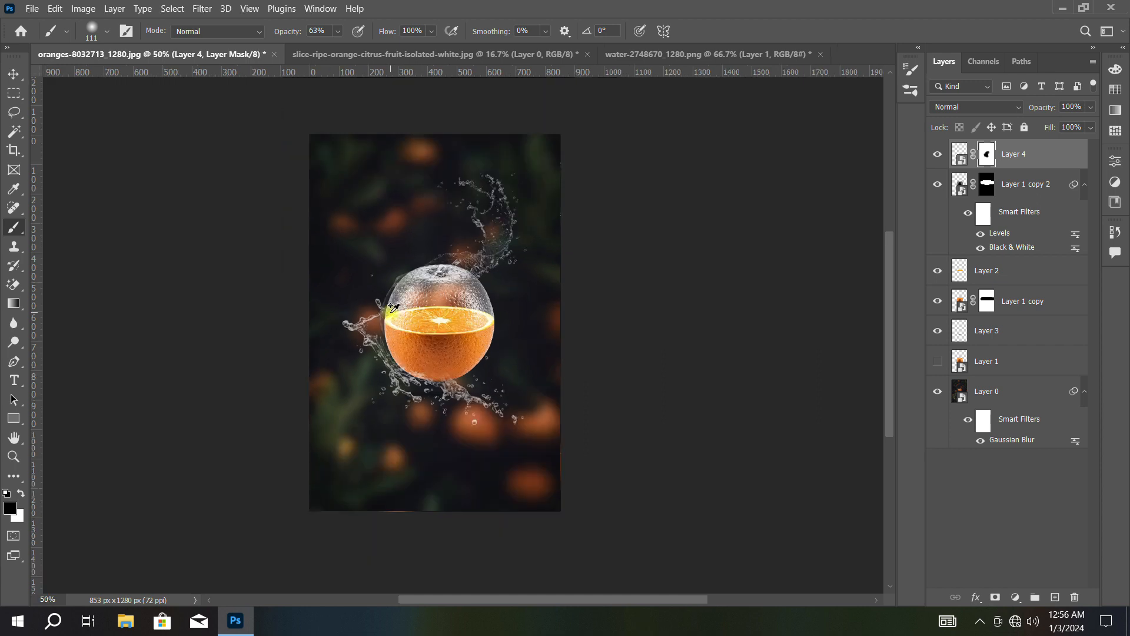
{"action": "scroll", "coordinate": [420, 299], "scroll_direction": "up", "scroll_amount": 1}
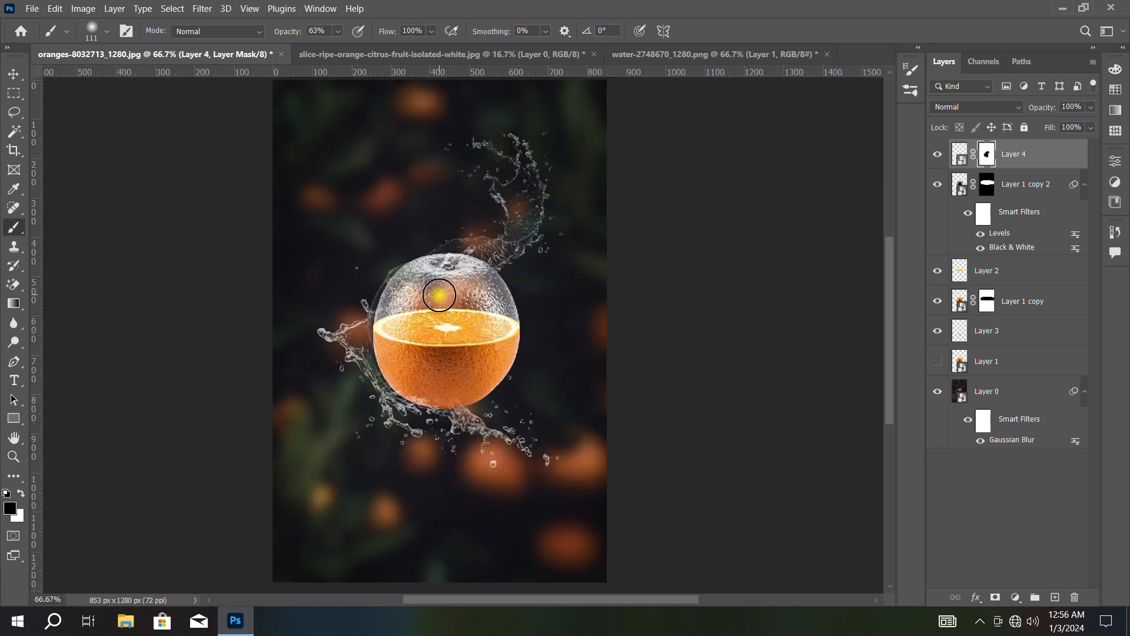
{"action": "key", "text": "x"}
{"action": "left_click_drag", "start_coordinate": [454, 282], "coordinate": [409, 263]}
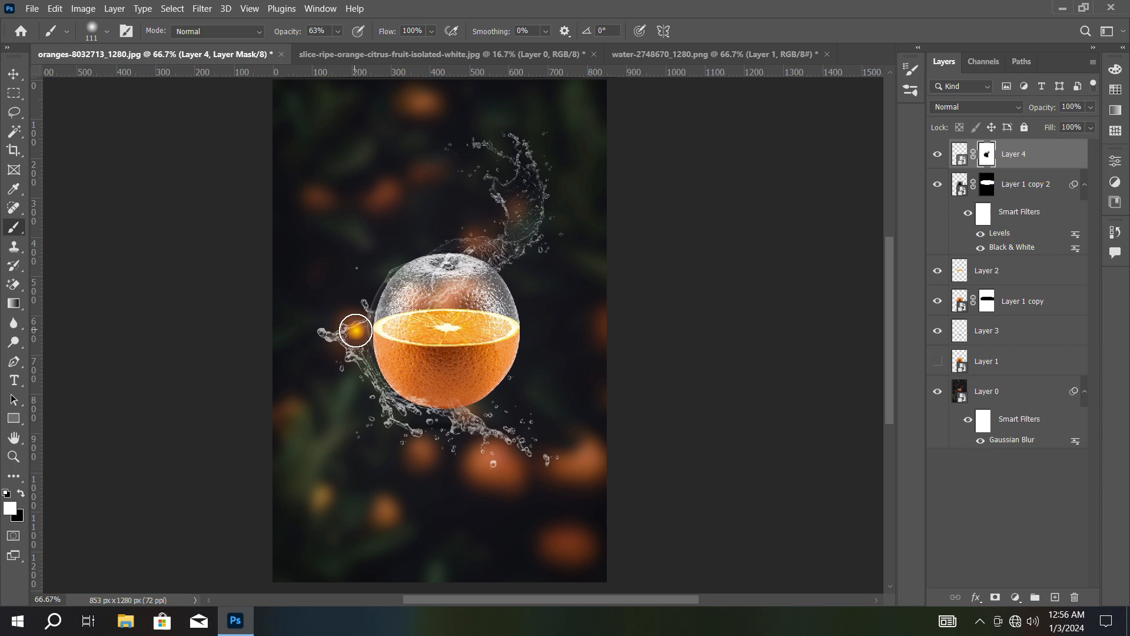
{"action": "left_click", "coordinate": [14, 74]}
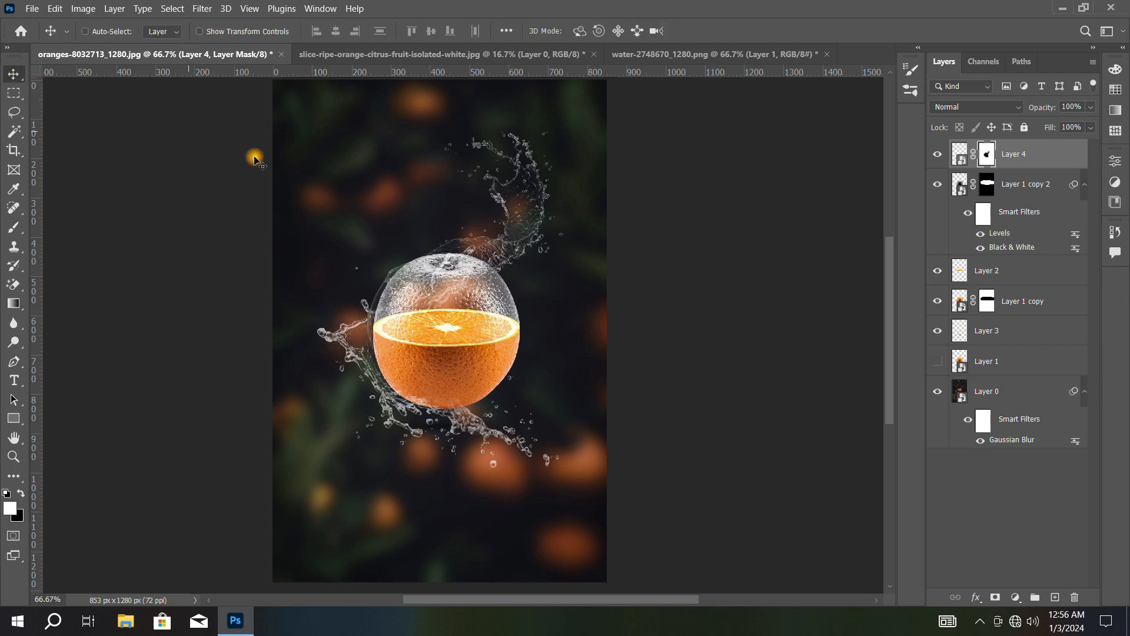
{"action": "scroll", "coordinate": [459, 293], "scroll_direction": "down", "scroll_amount": 1}
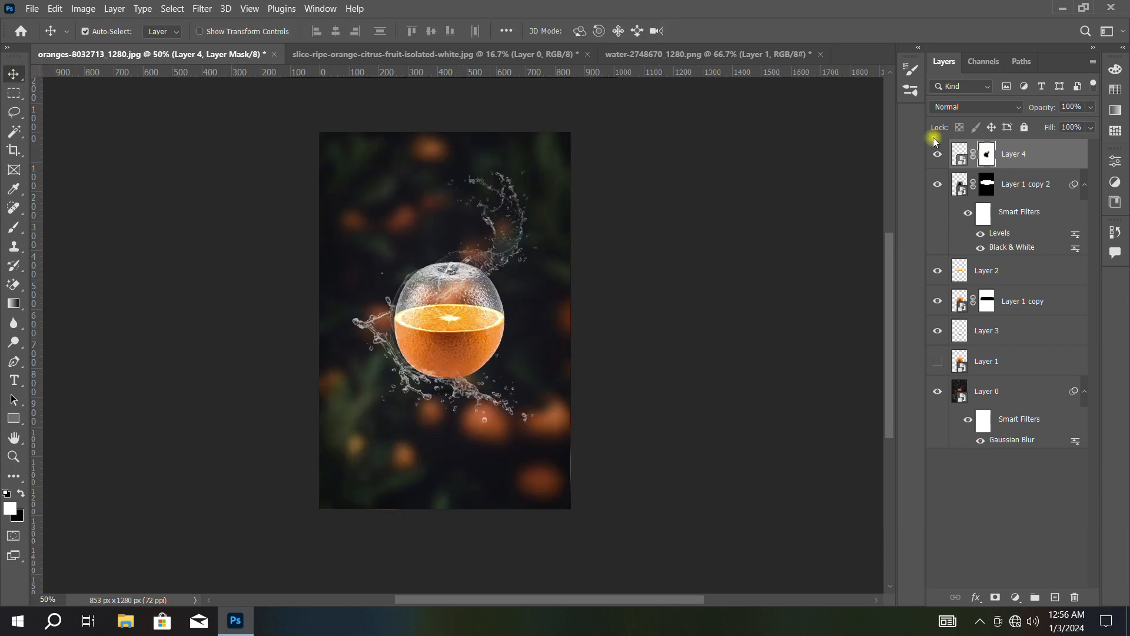
Stamp all visible layers into a new layer above Layer 4 and open it in the Camera Raw Filter
{"action": "key", "text": "x"}
{"action": "key", "text": "ctrl+alt+shift+e"}
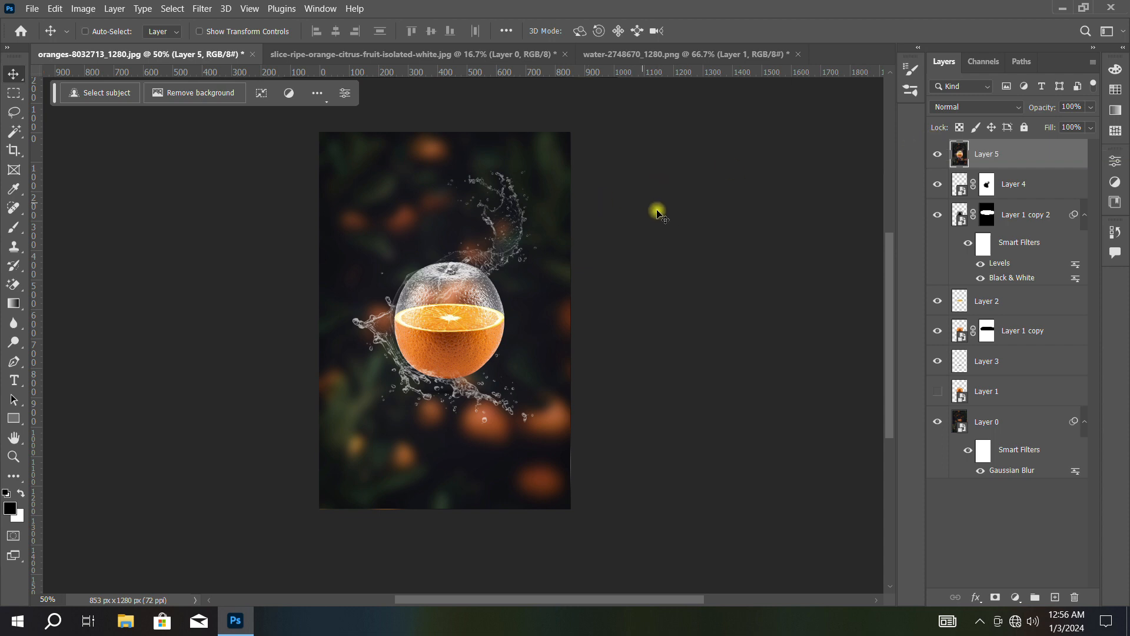
{"action": "left_click", "coordinate": [208, 9]}
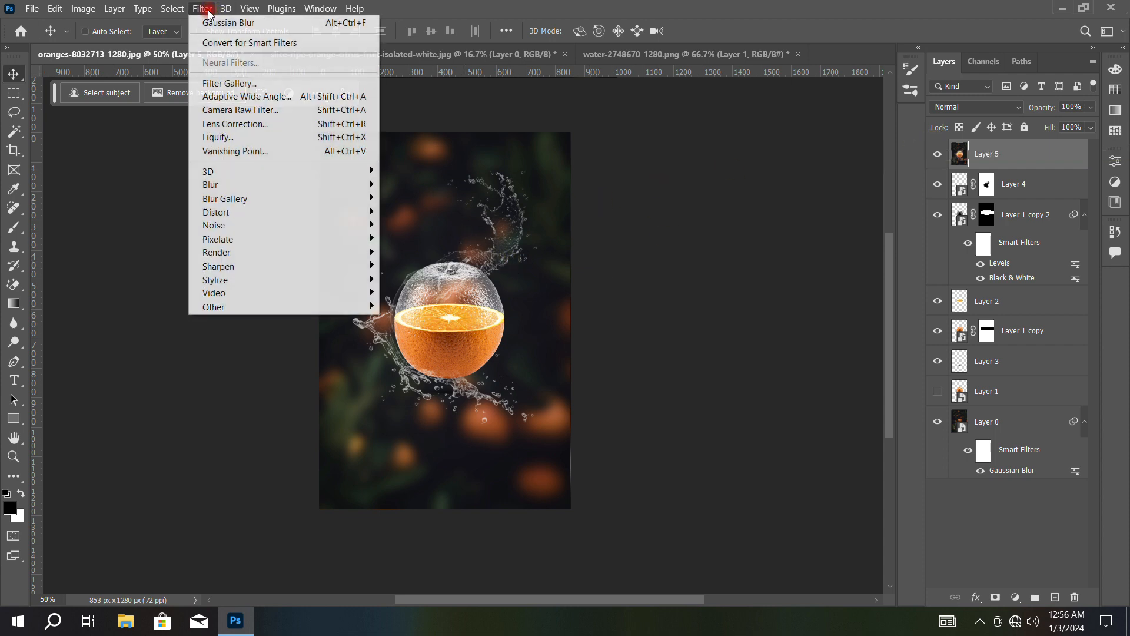
{"action": "left_click", "coordinate": [223, 111]}
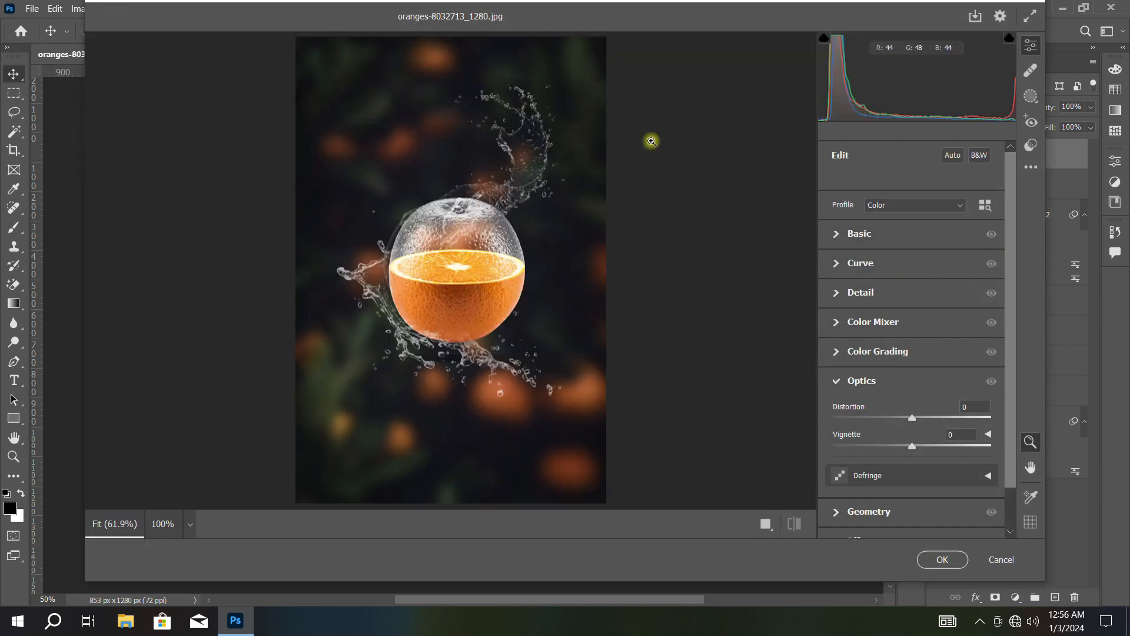
Apply Basic adjustments of Temperature +7, Tint +19, Exposure +0.20, Contrast +33, Highlights -19 and Texture +22
{"action": "left_click", "coordinate": [838, 235]}
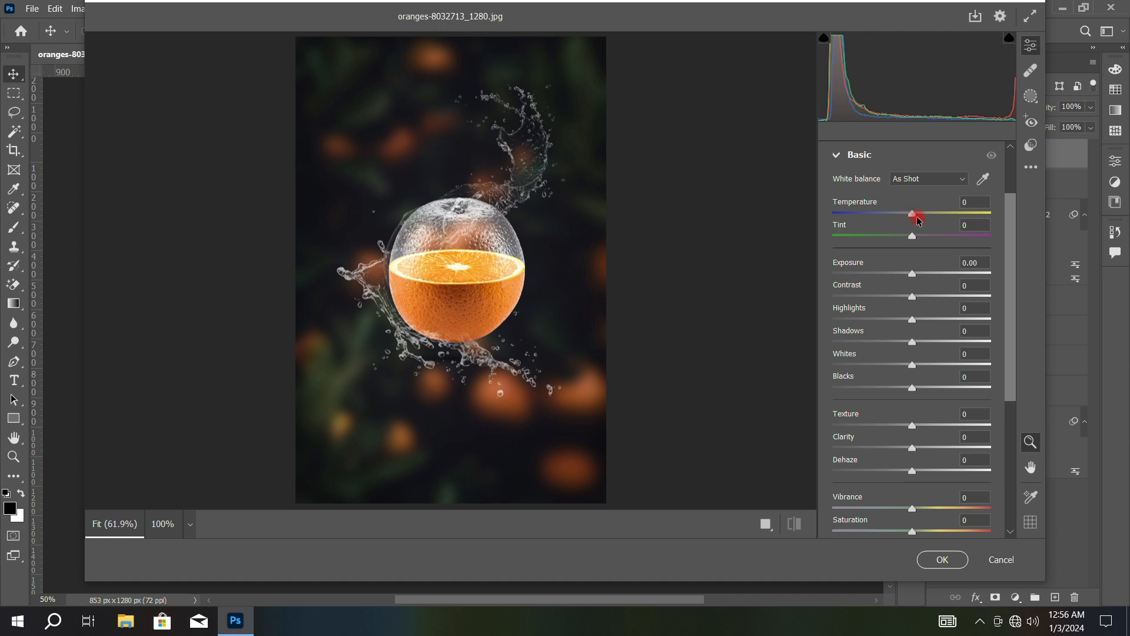
{"action": "left_click_drag", "start_coordinate": [913, 216], "coordinate": [924, 236]}
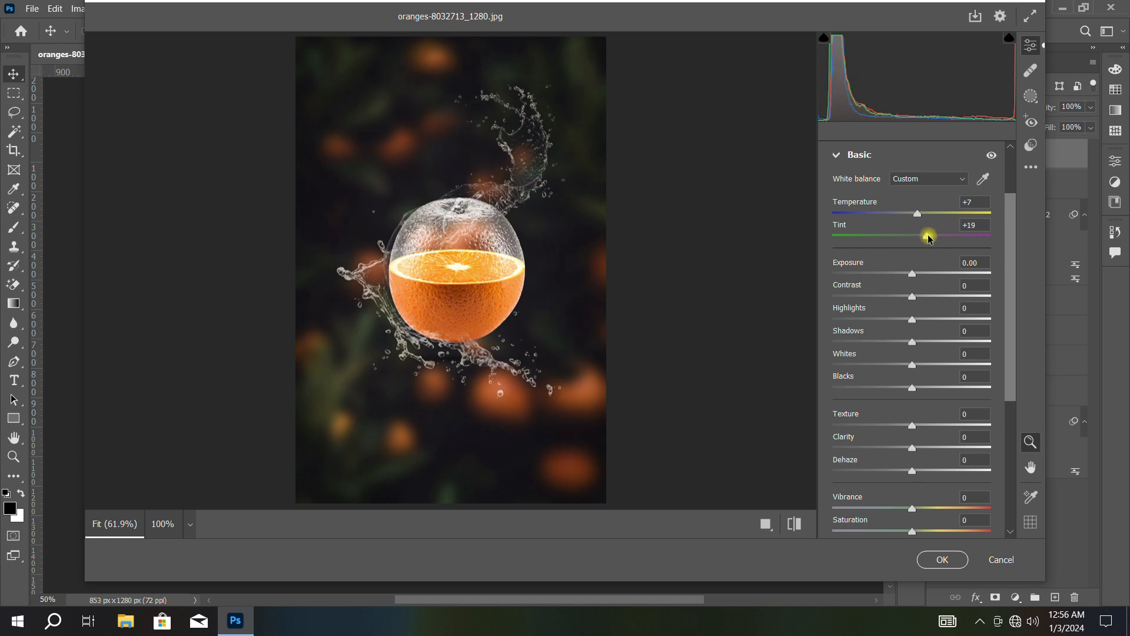
{"action": "left_click_drag", "start_coordinate": [914, 275], "coordinate": [938, 300]}
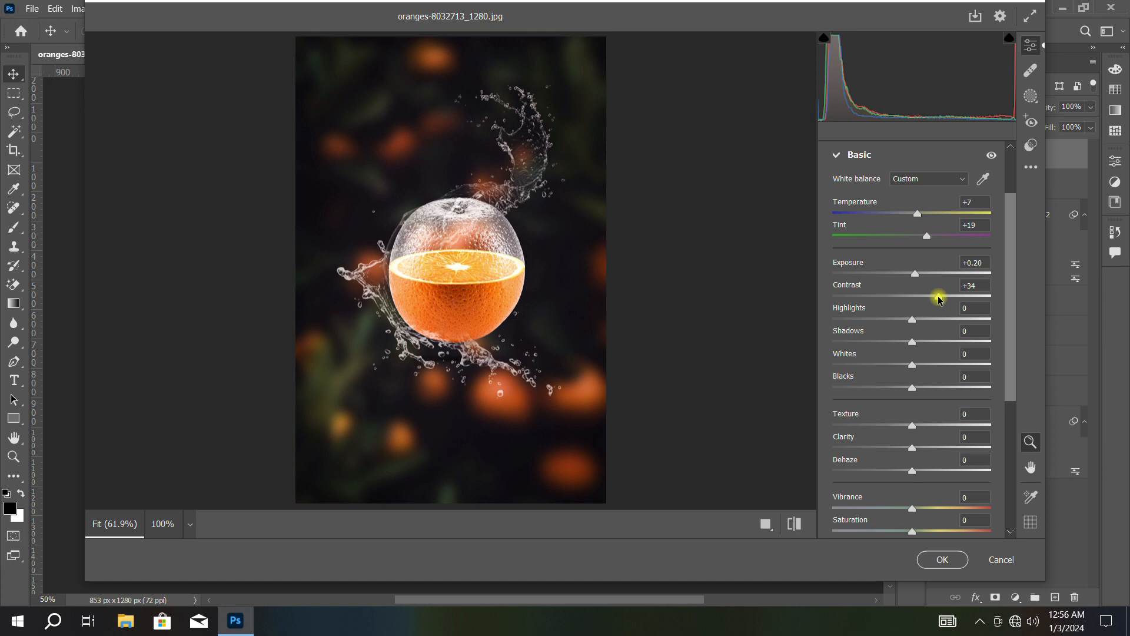
{"action": "left_click_drag", "start_coordinate": [922, 323], "coordinate": [899, 329]}
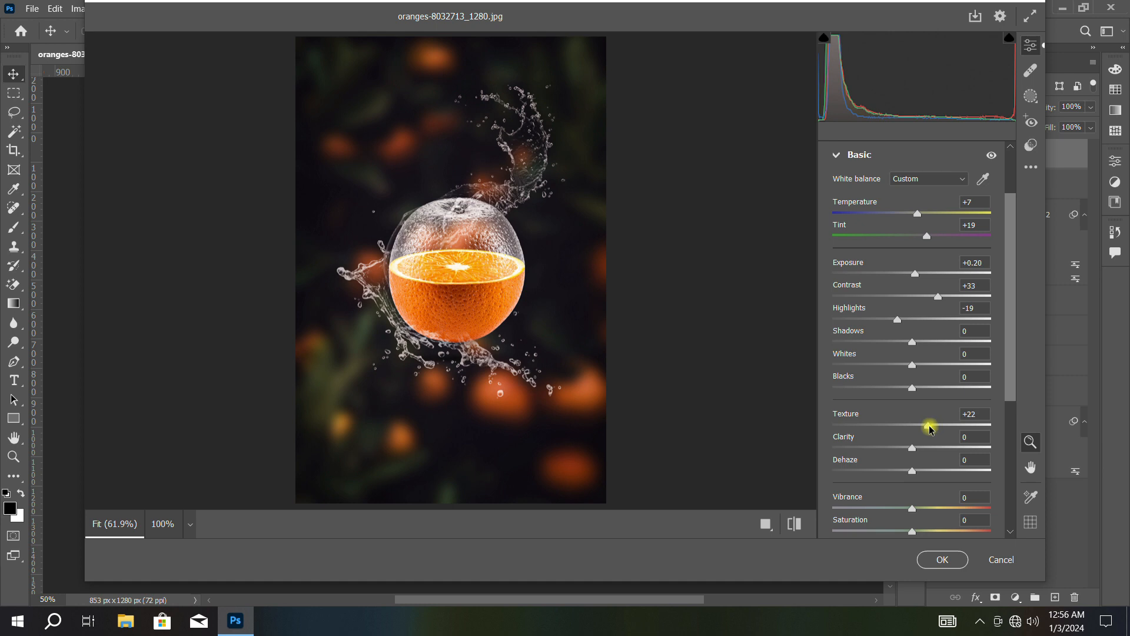
{"action": "left_click", "coordinate": [959, 559]}
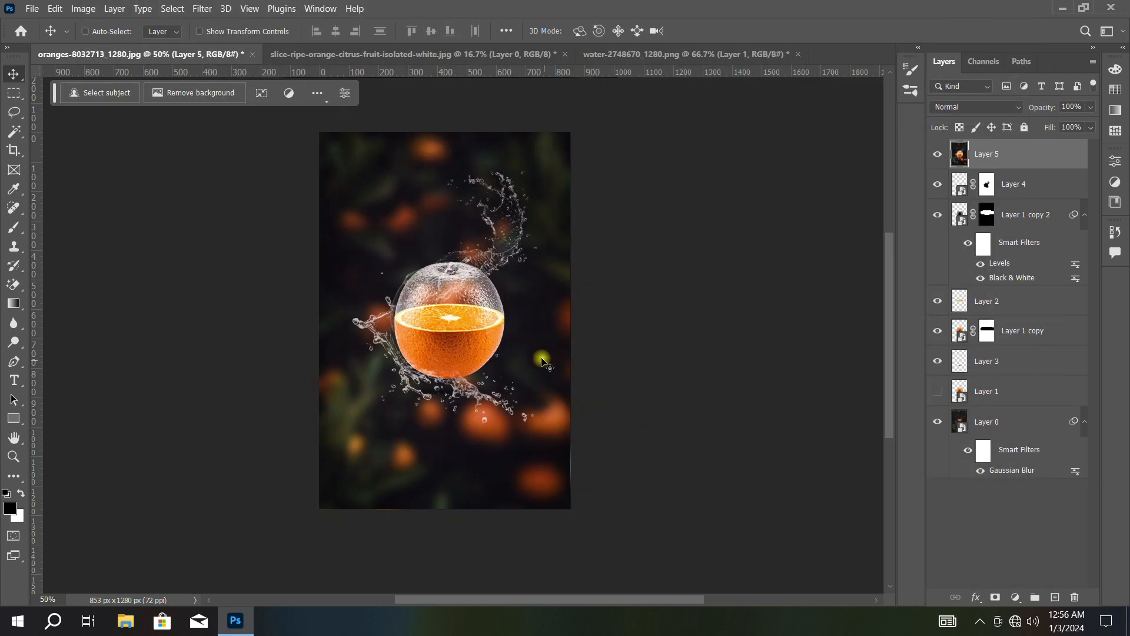
Compare the composition with and without the Camera Raw adjustments by hiding and showing Layer 5
{"action": "left_click", "coordinate": [937, 154]}
{"action": "left_click", "coordinate": [938, 155]}
{"action": "left_click", "coordinate": [981, 622]}
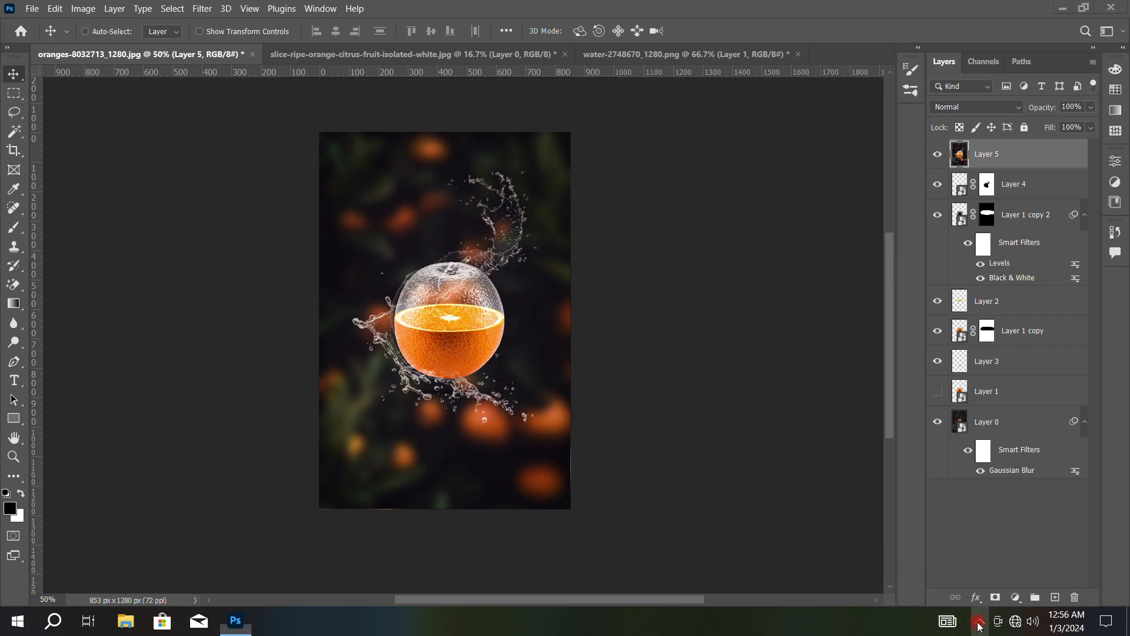
{"action": "left_click", "coordinate": [969, 593]}
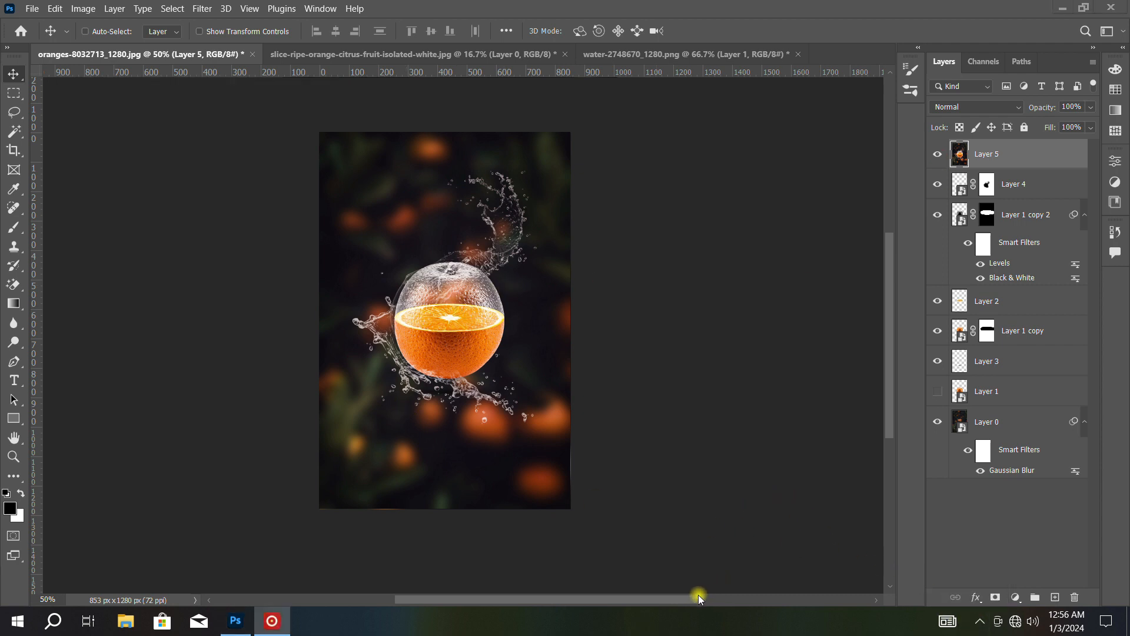